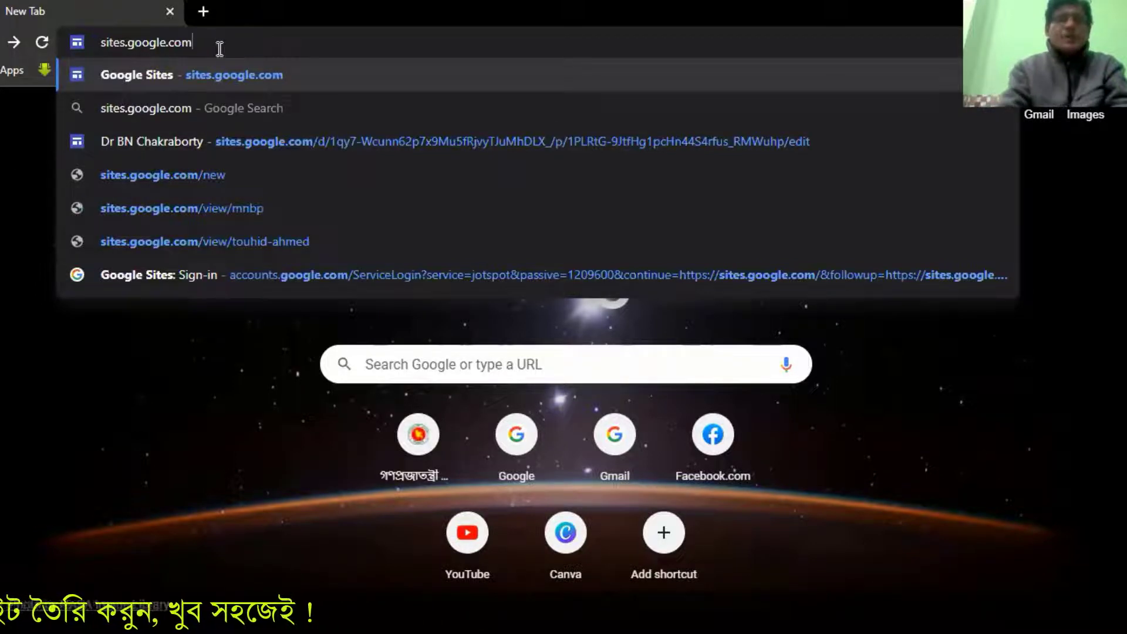
Open Google Sites at sites.google.com and create a new blank site
{"action": "key", "text": "Return"}
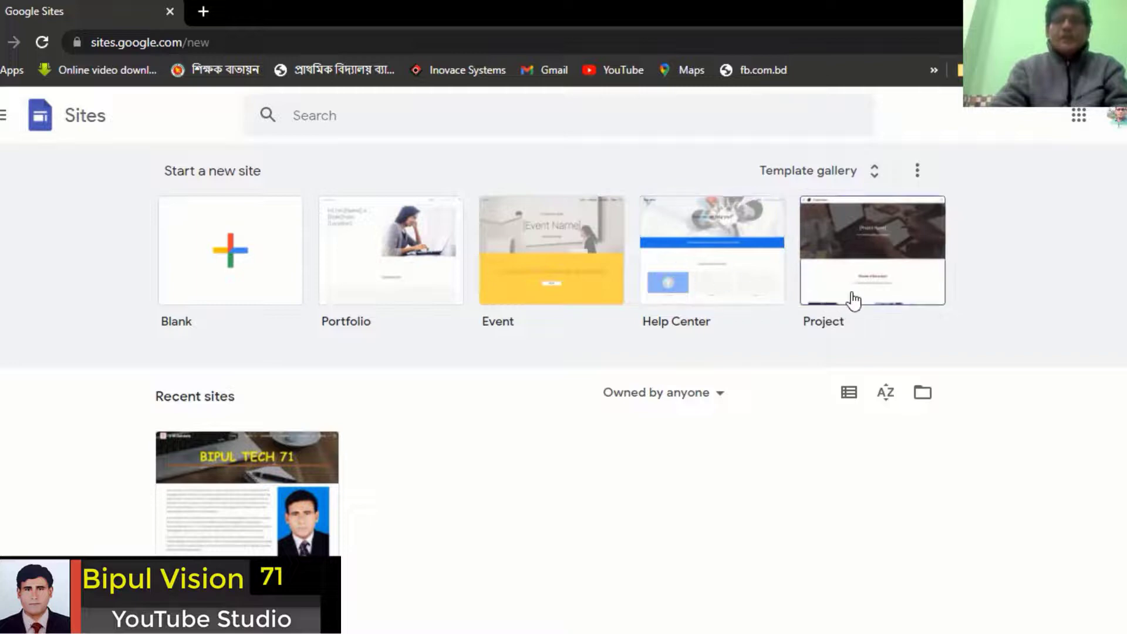
{"action": "scroll", "coordinate": [280, 499], "scroll_direction": "down", "scroll_amount": 2}
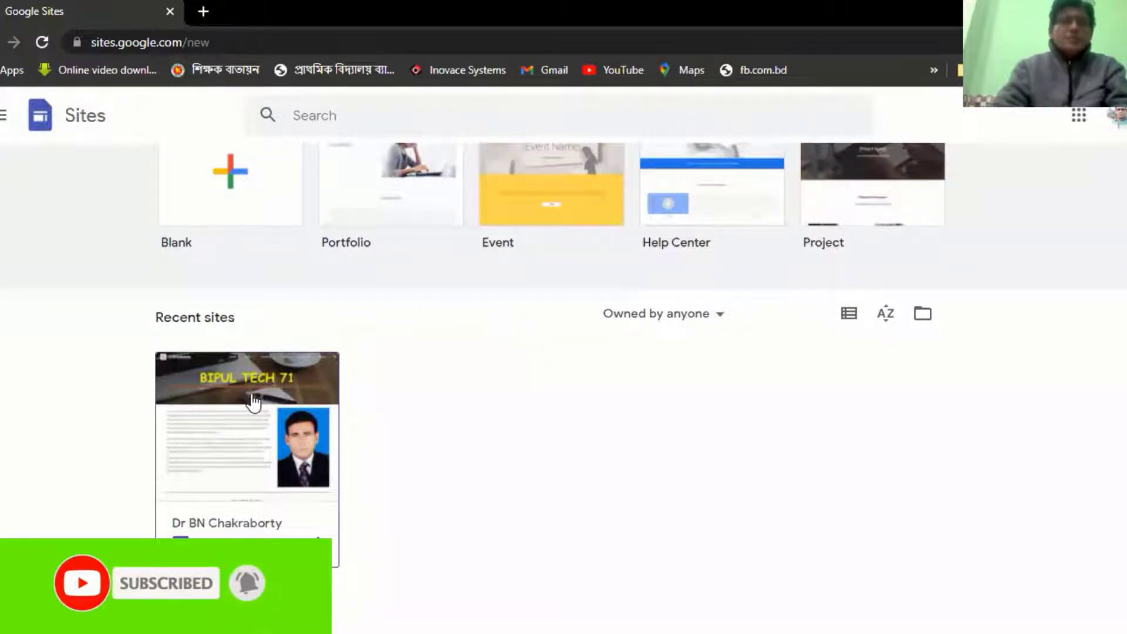
{"action": "scroll", "coordinate": [258, 414], "scroll_direction": "up", "scroll_amount": 2}
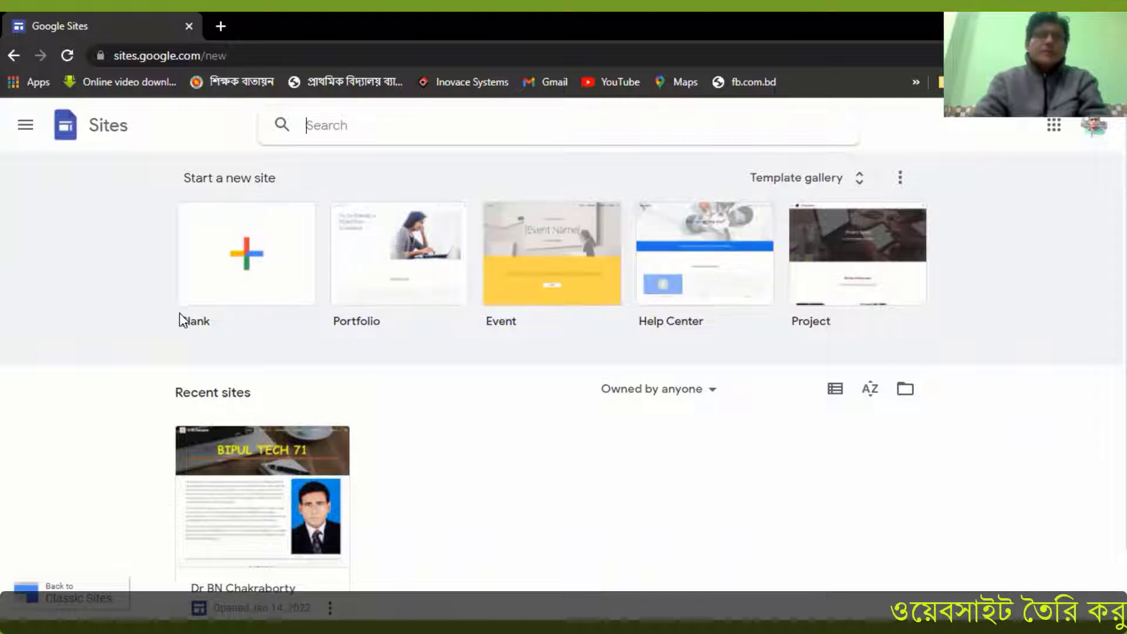
{"action": "left_click", "coordinate": [245, 261]}
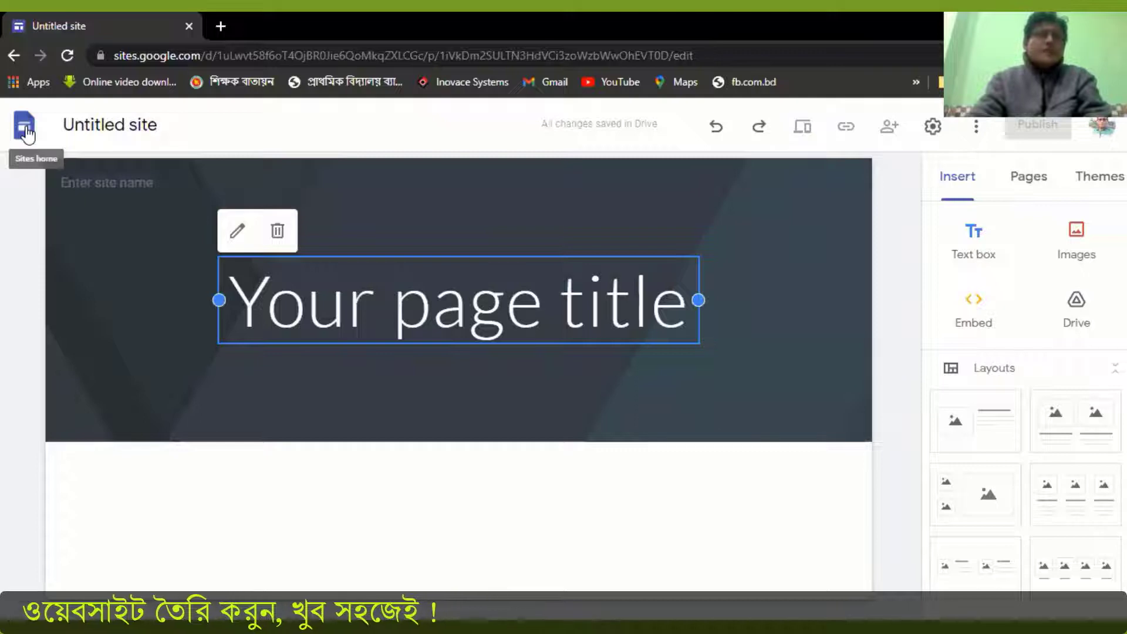
Enter the owner's name as the site name in the page header
{"action": "mouse_move", "coordinate": [93, 200]}
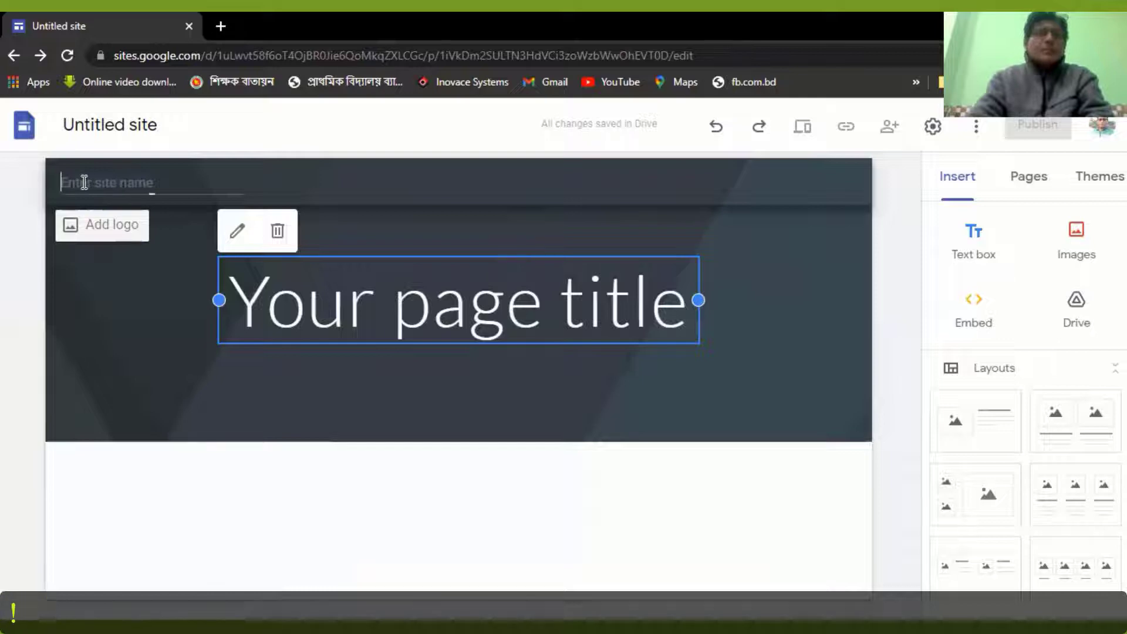
{"action": "type", "text": "BN Chakraborty"}
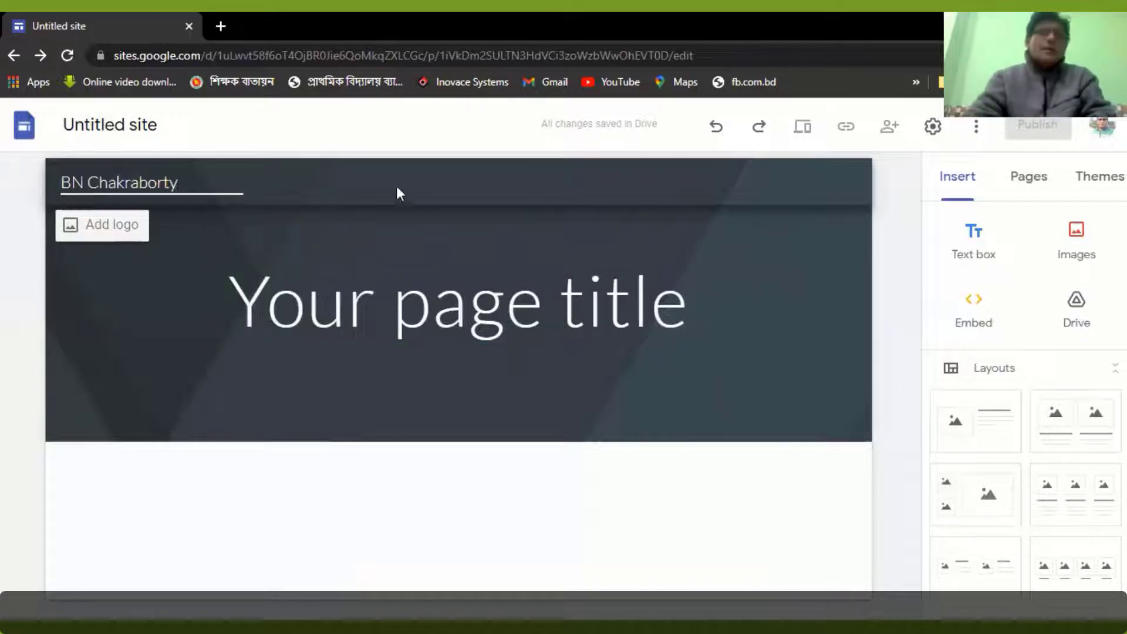
{"action": "mouse_move", "coordinate": [278, 237]}
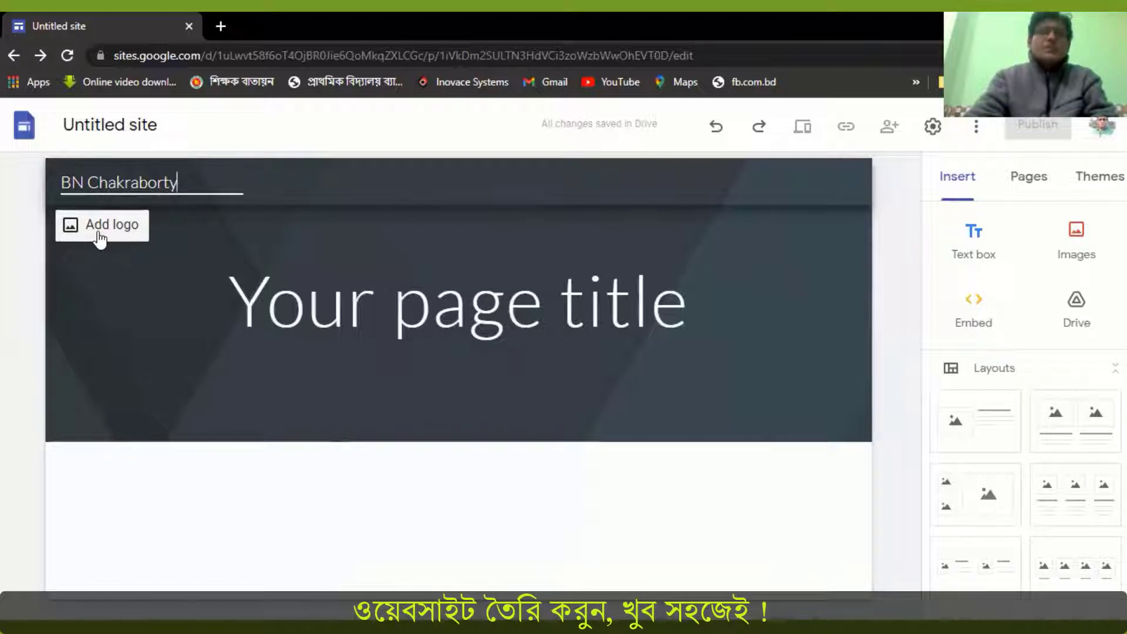
{"action": "mouse_move", "coordinate": [150, 299]}
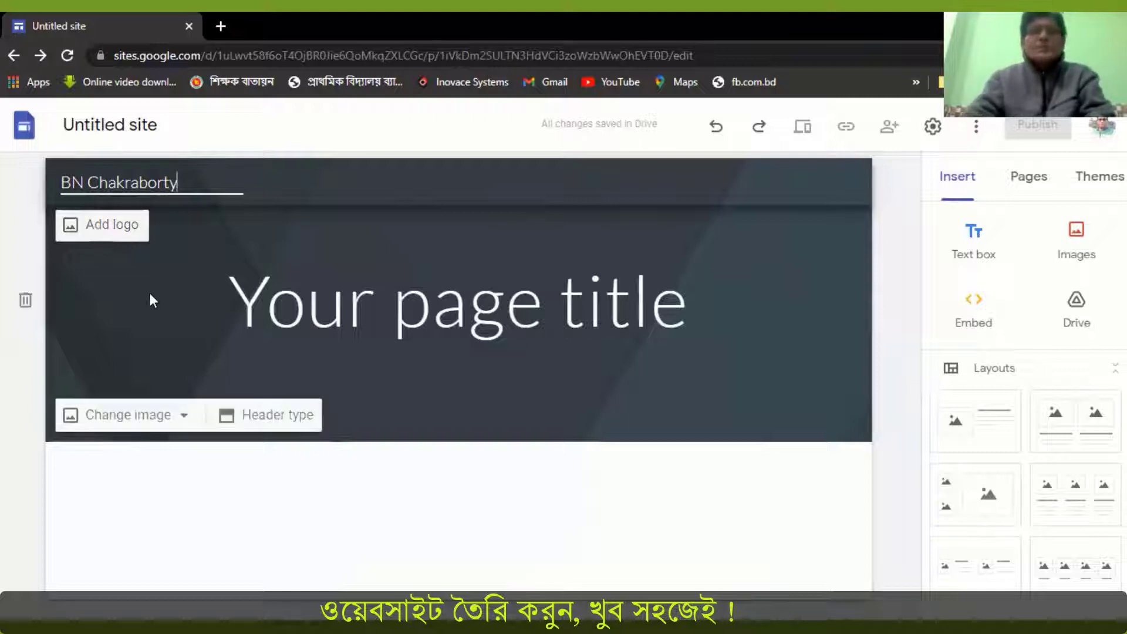
Search the web for "website logo image size" and examine the recommended dimensions for a vertical logo
{"action": "key", "text": "ctrl+t"}
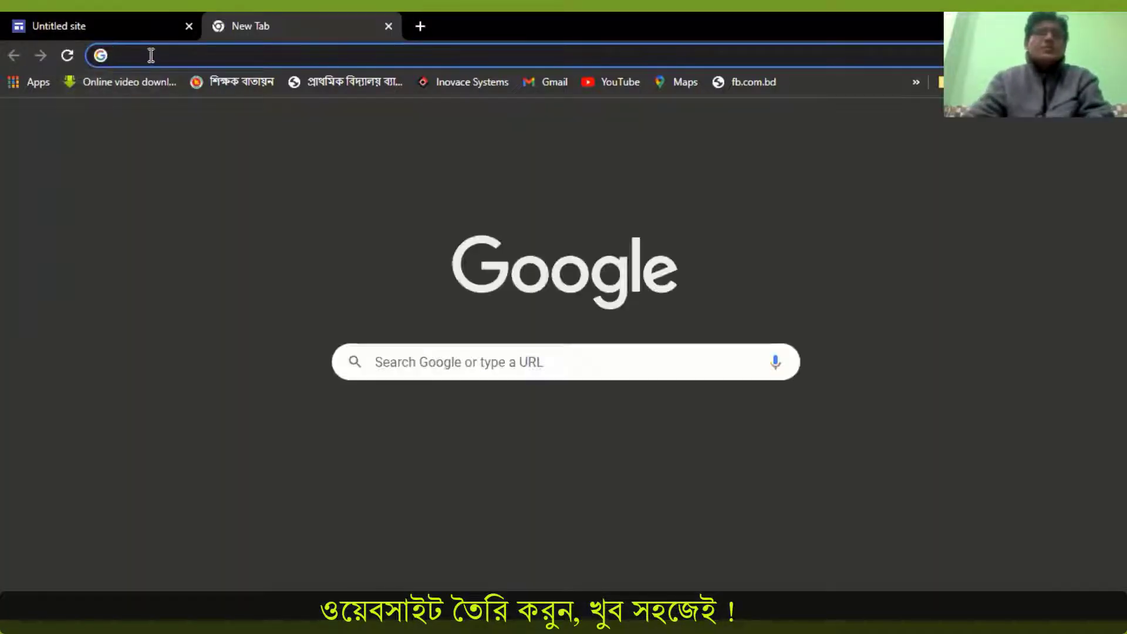
{"action": "type", "text": "website logo size"}
{"action": "key", "text": "Return"}
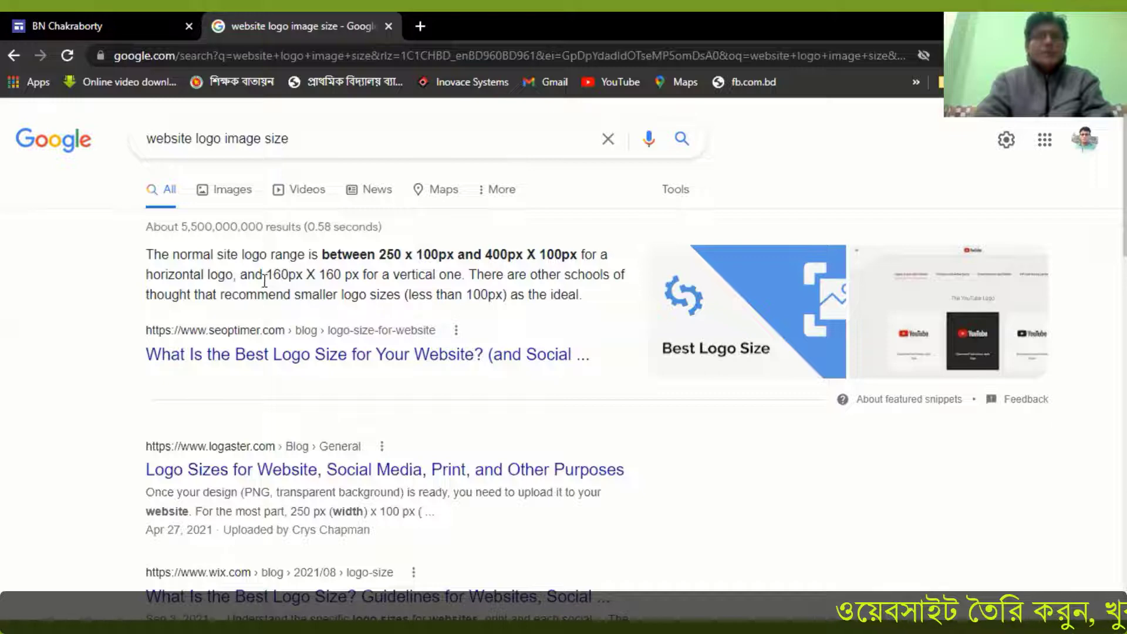
{"action": "left_click_drag", "start_coordinate": [265, 275], "coordinate": [344, 277]}
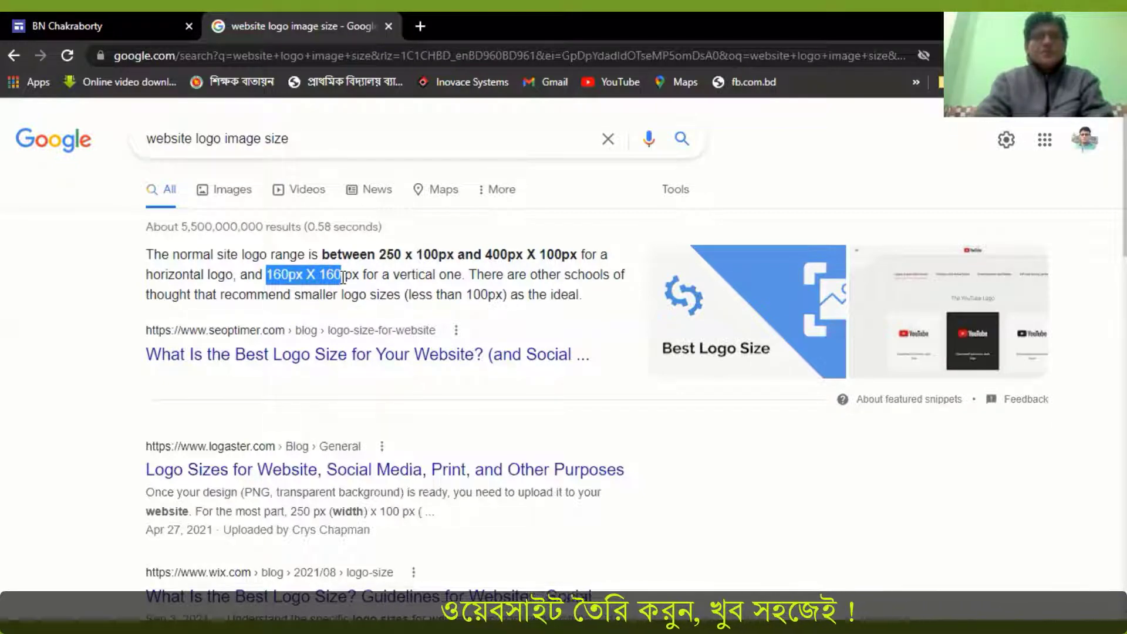
{"action": "left_click", "coordinate": [388, 26]}
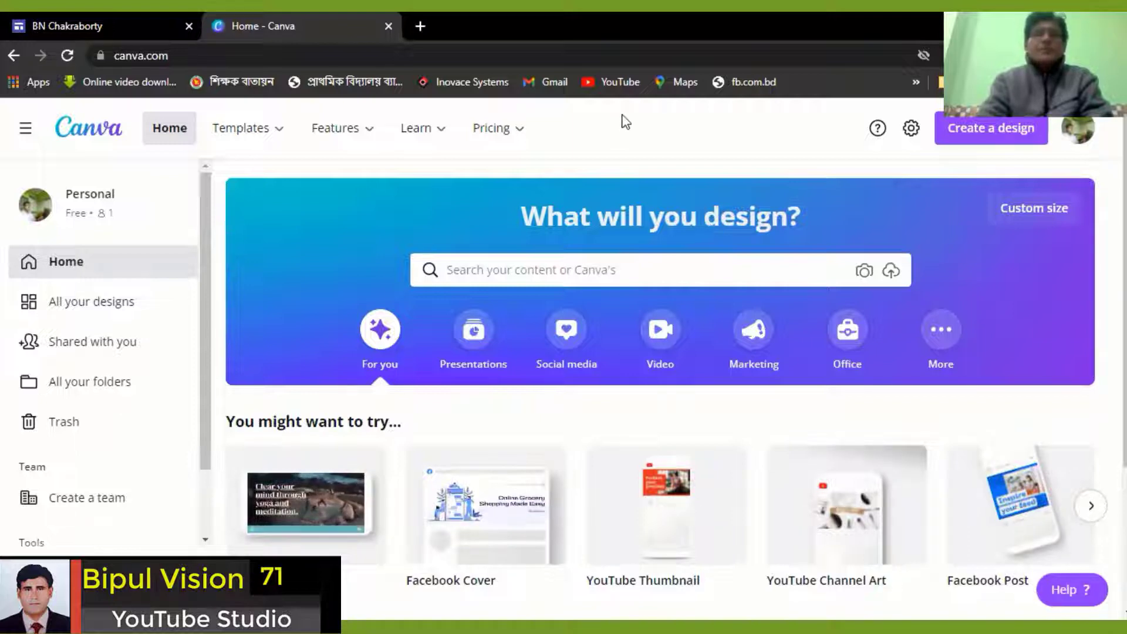
In Canva, create a new custom-size design 160 px wide and 160 px high
{"action": "left_click", "coordinate": [990, 134]}
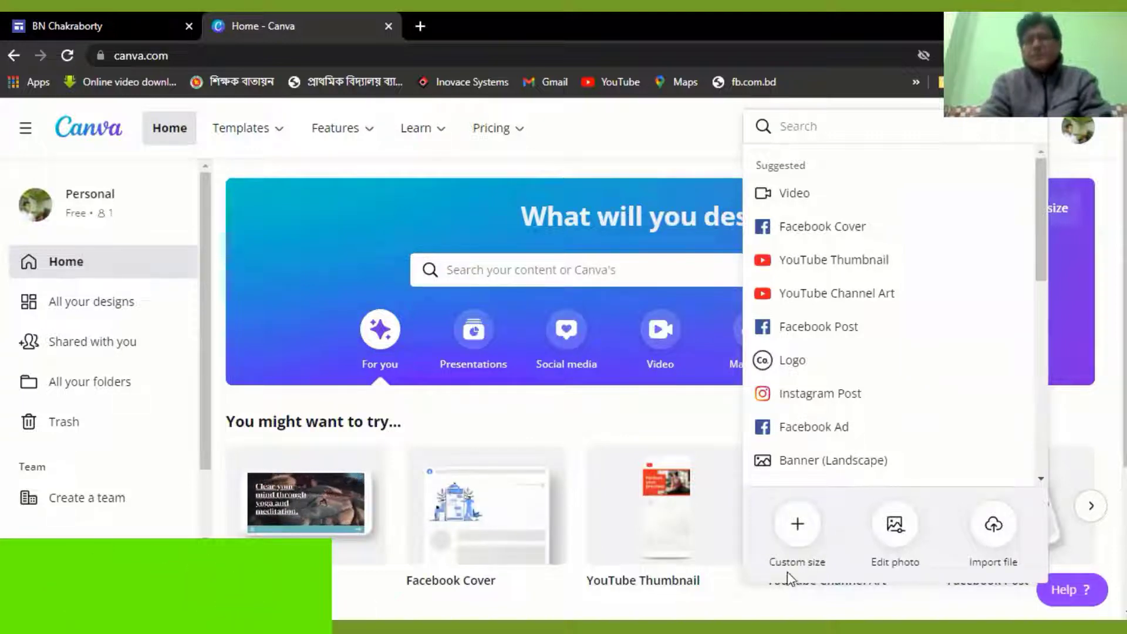
{"action": "left_click", "coordinate": [796, 526]}
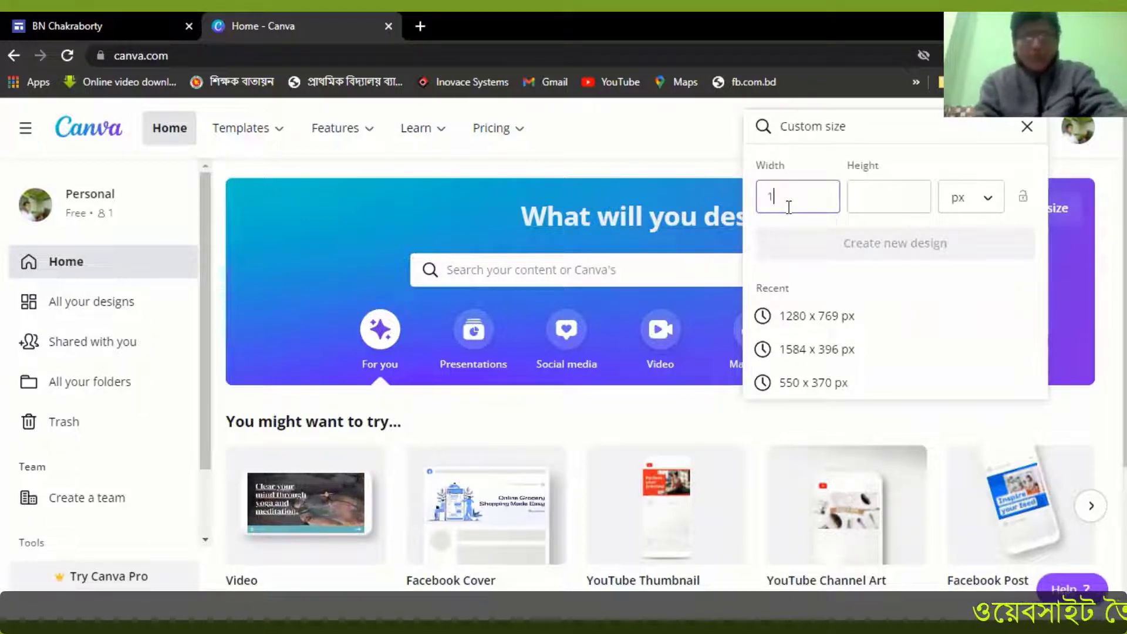
{"action": "type", "text": "160"}
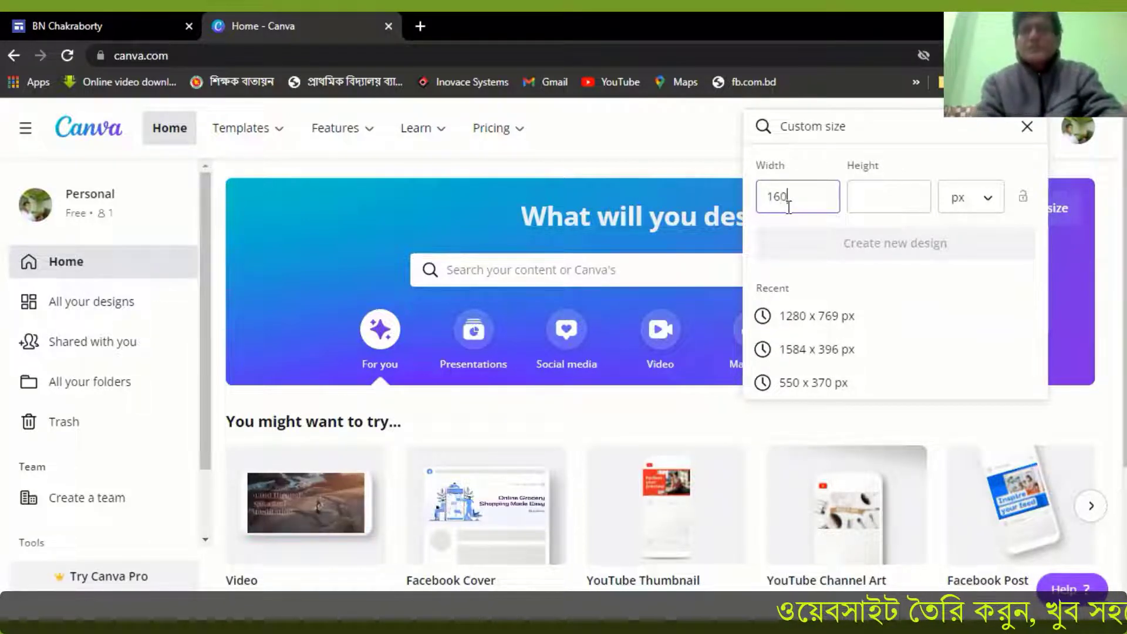
{"action": "left_click", "coordinate": [856, 197]}
{"action": "type", "text": "16"}
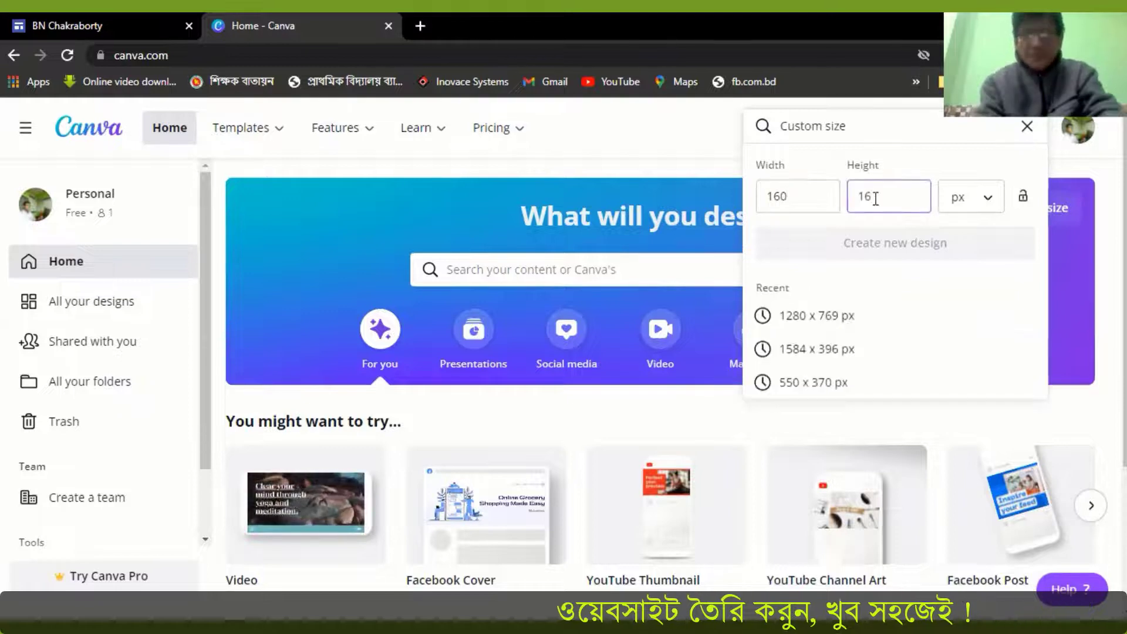
{"action": "type", "text": "0"}
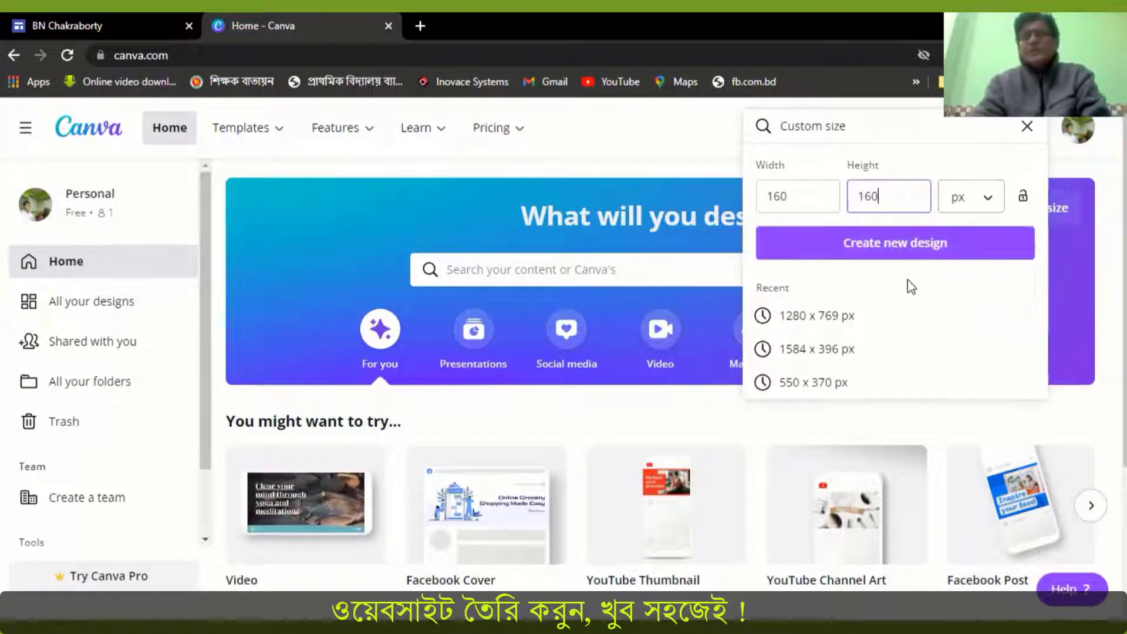
{"action": "left_click", "coordinate": [895, 246]}
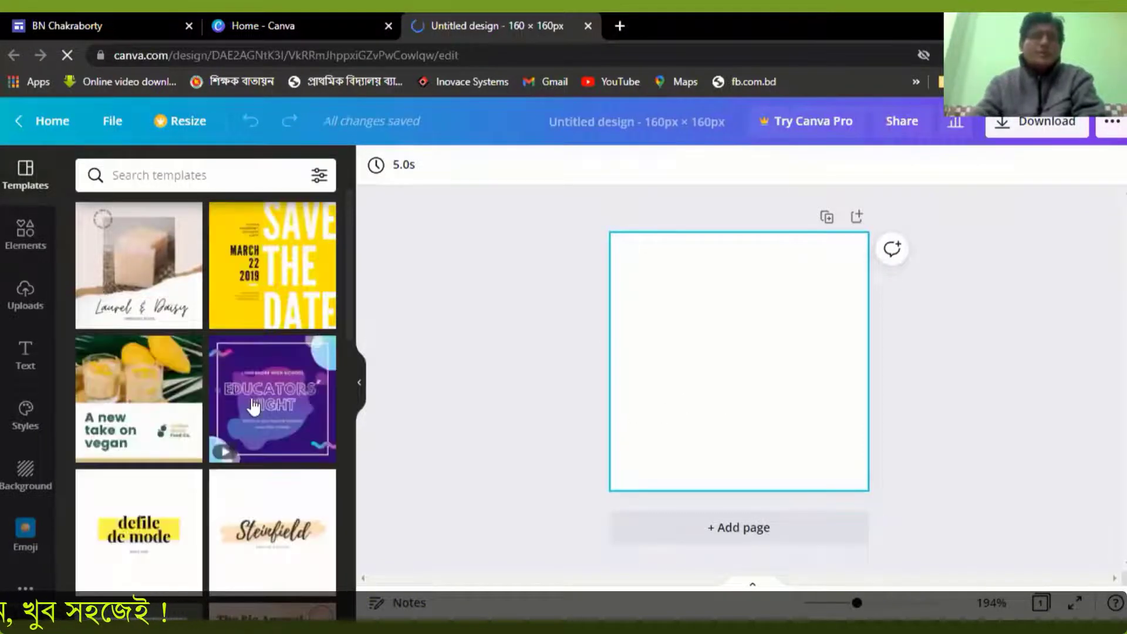
Apply the free pink logo template with the flower-decorated letter M to the blank page
{"action": "scroll", "coordinate": [226, 431], "scroll_direction": "down", "scroll_amount": 3}
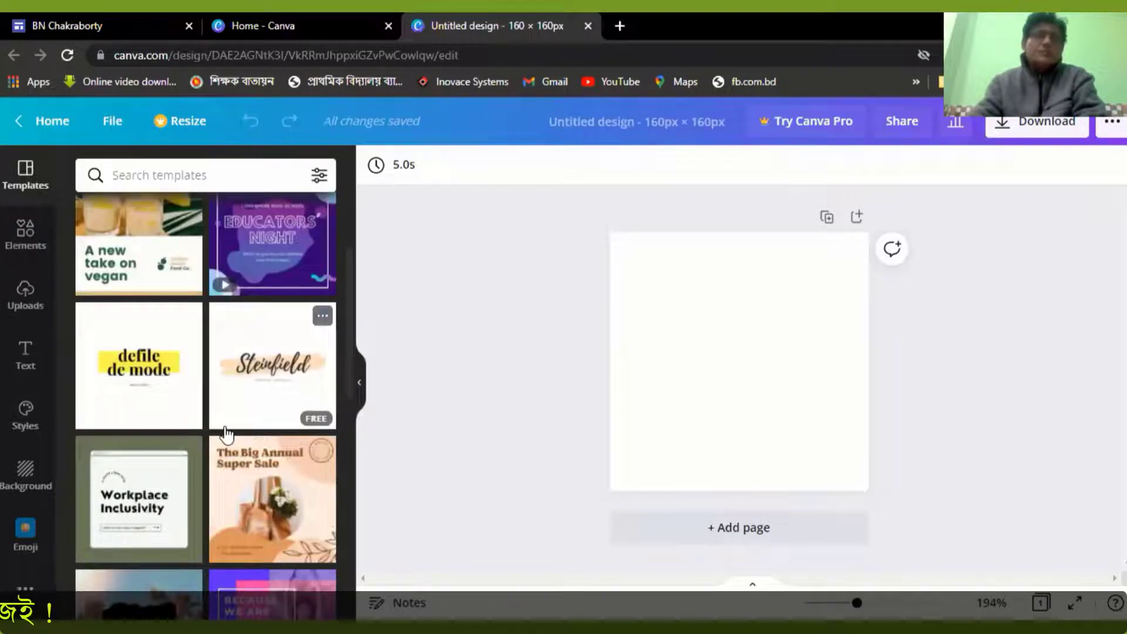
{"action": "scroll", "coordinate": [226, 434], "scroll_direction": "down", "scroll_amount": 4}
{"action": "scroll", "coordinate": [216, 452], "scroll_direction": "down", "scroll_amount": 1}
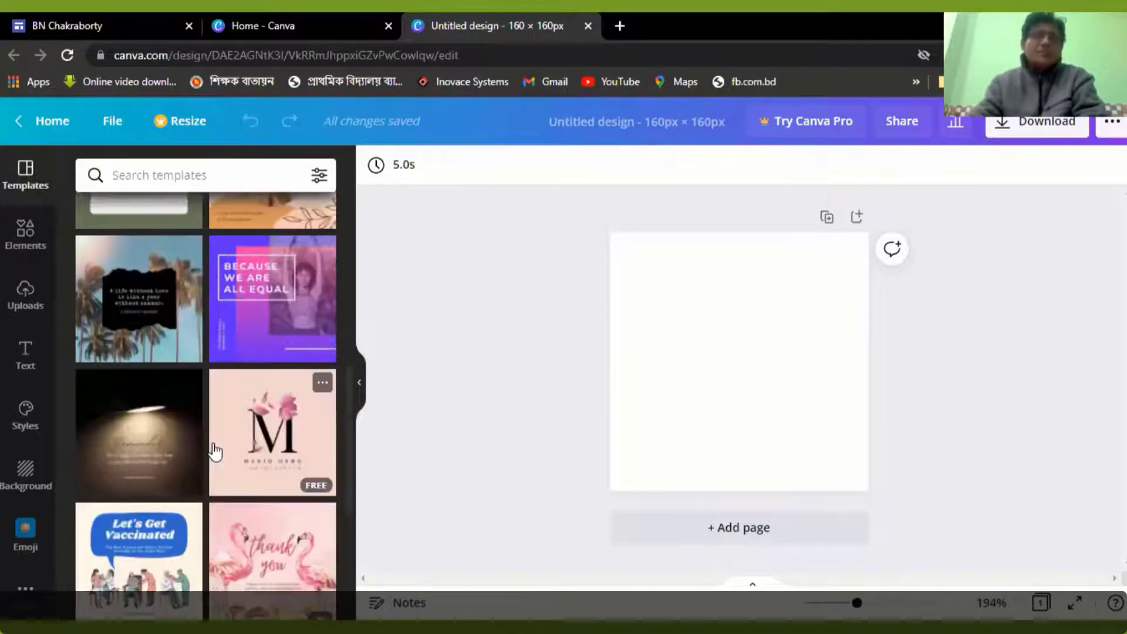
{"action": "scroll", "coordinate": [237, 443], "scroll_direction": "down", "scroll_amount": 1}
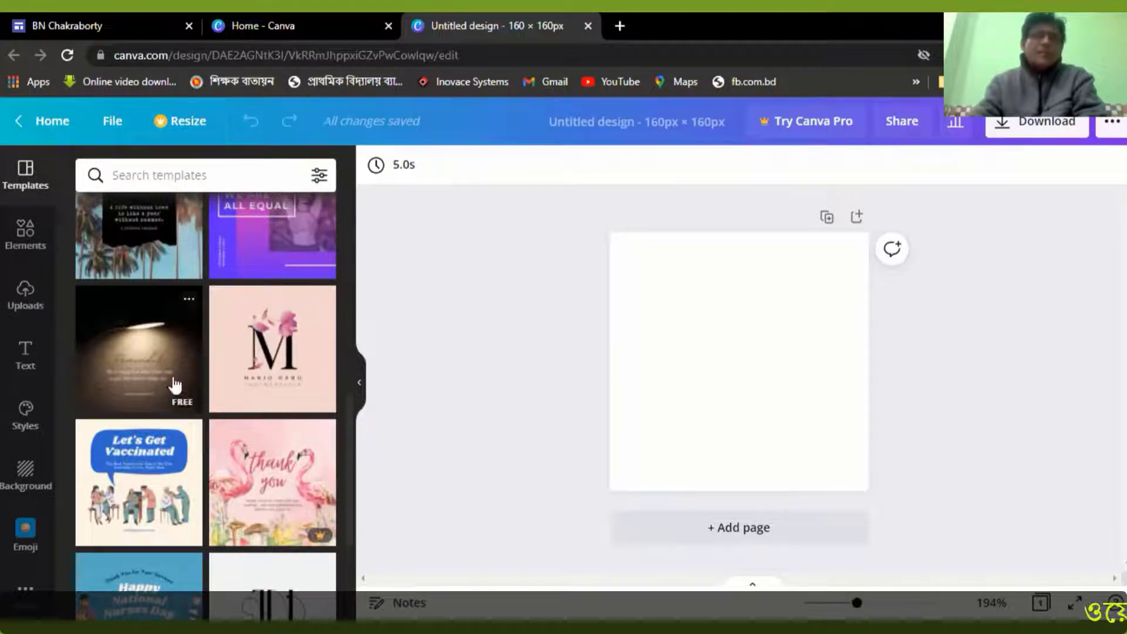
{"action": "left_click", "coordinate": [267, 370]}
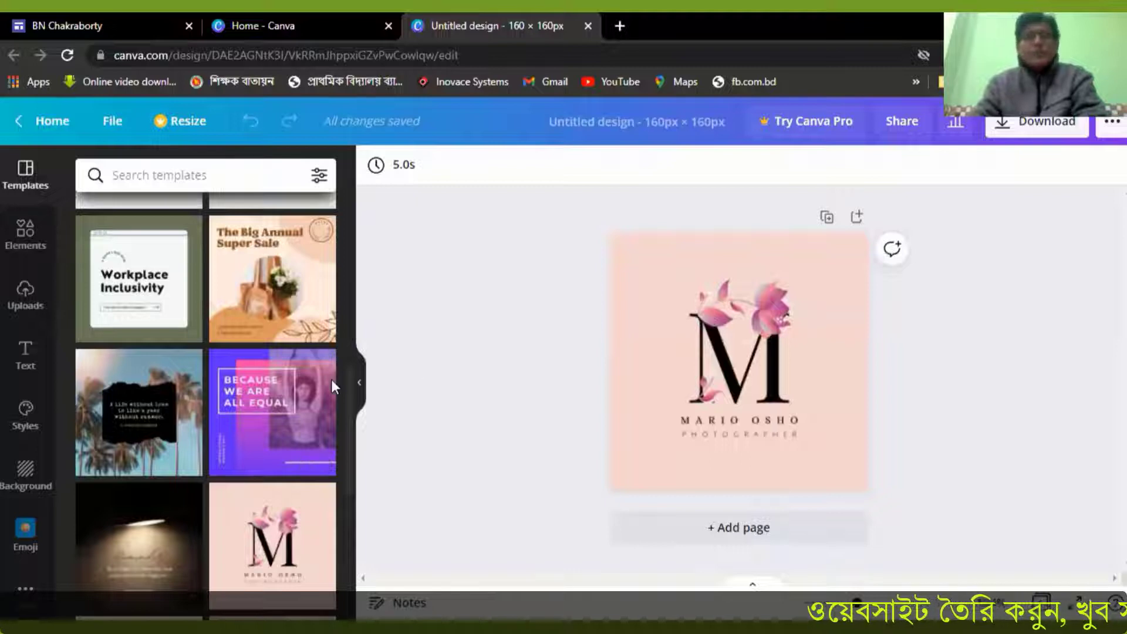
Delete the PHOTOGRAPHER line from the logo and replace the large letter M with B
{"action": "left_click", "coordinate": [628, 343]}
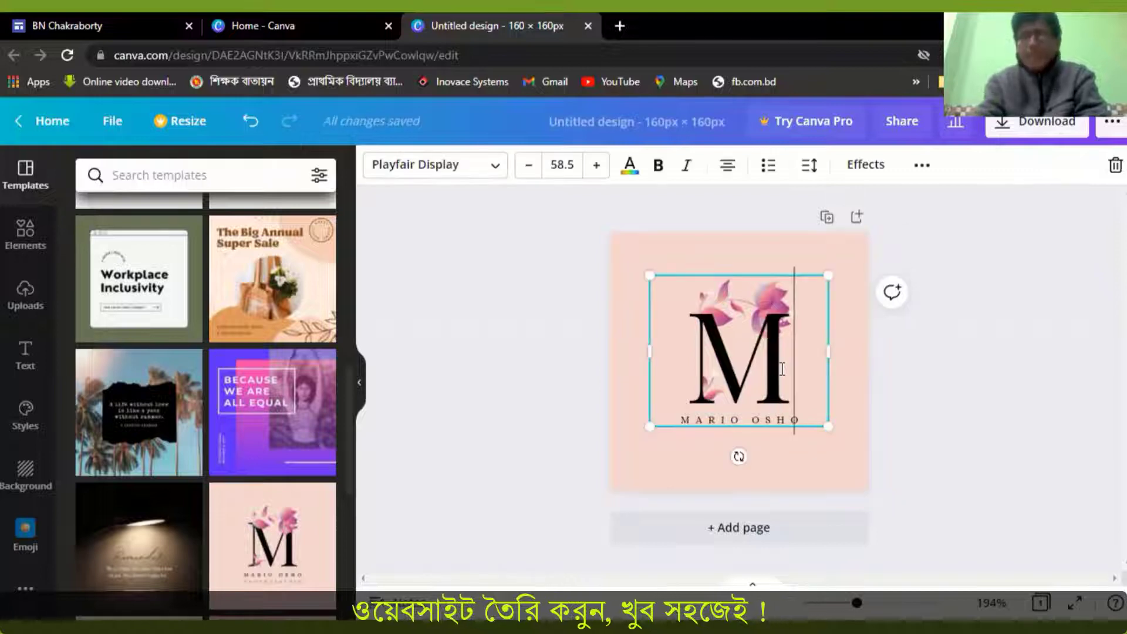
{"action": "key", "text": "BackSpace"}
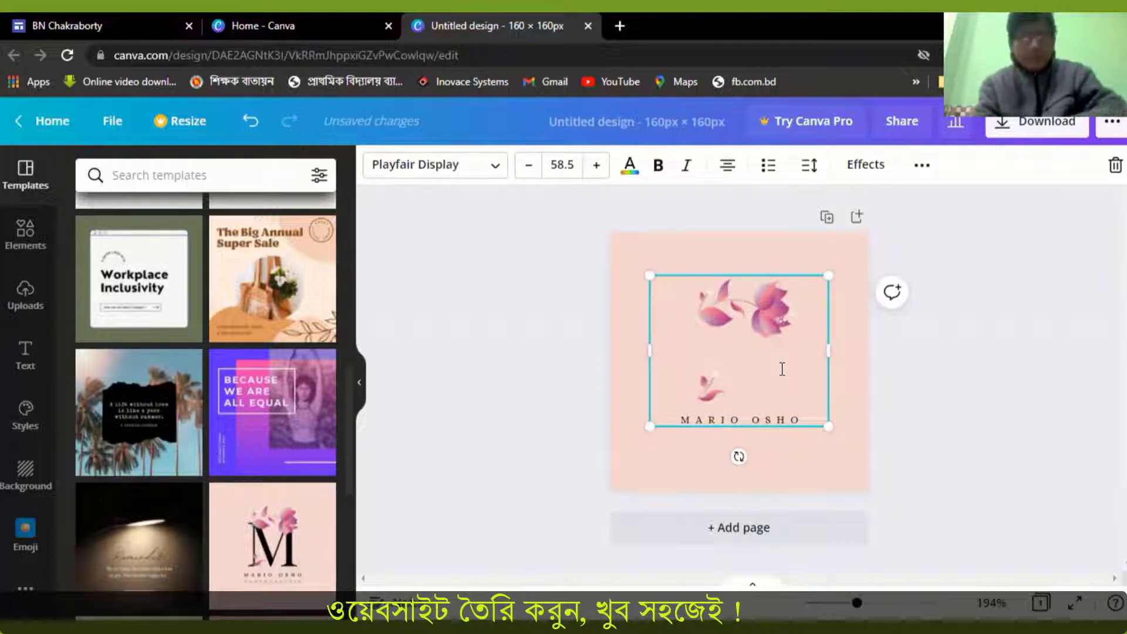
{"action": "type", "text": "B"}
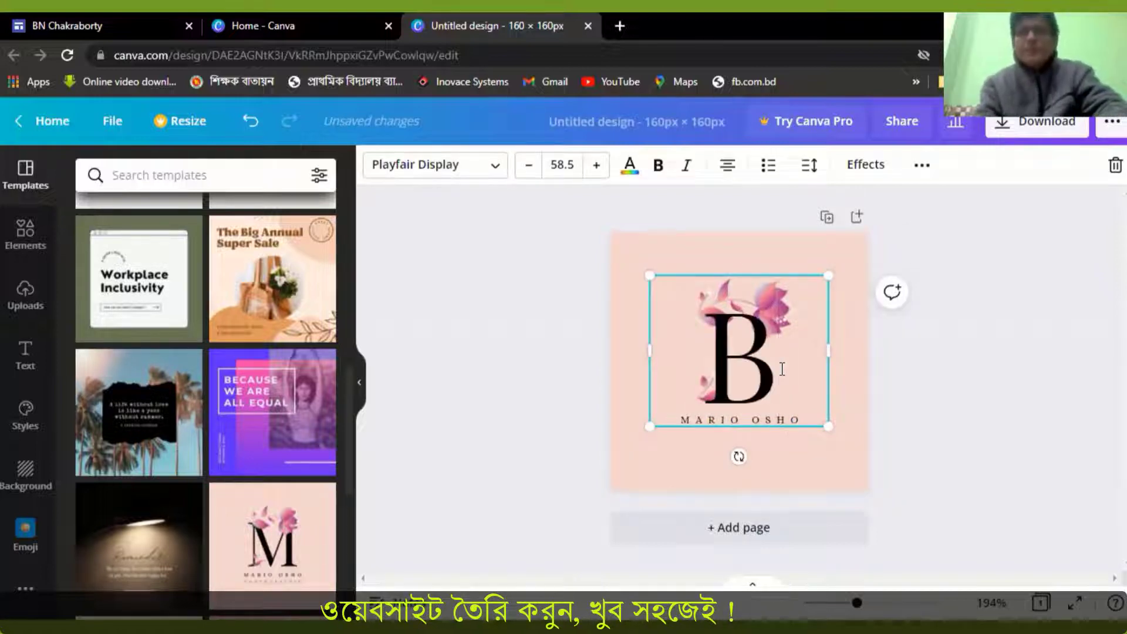
{"action": "left_click", "coordinate": [887, 421]}
Replace the name under the letter with "CREATE YOUR SITE" and reduce its font size to 2.9
{"action": "left_click", "coordinate": [780, 420]}
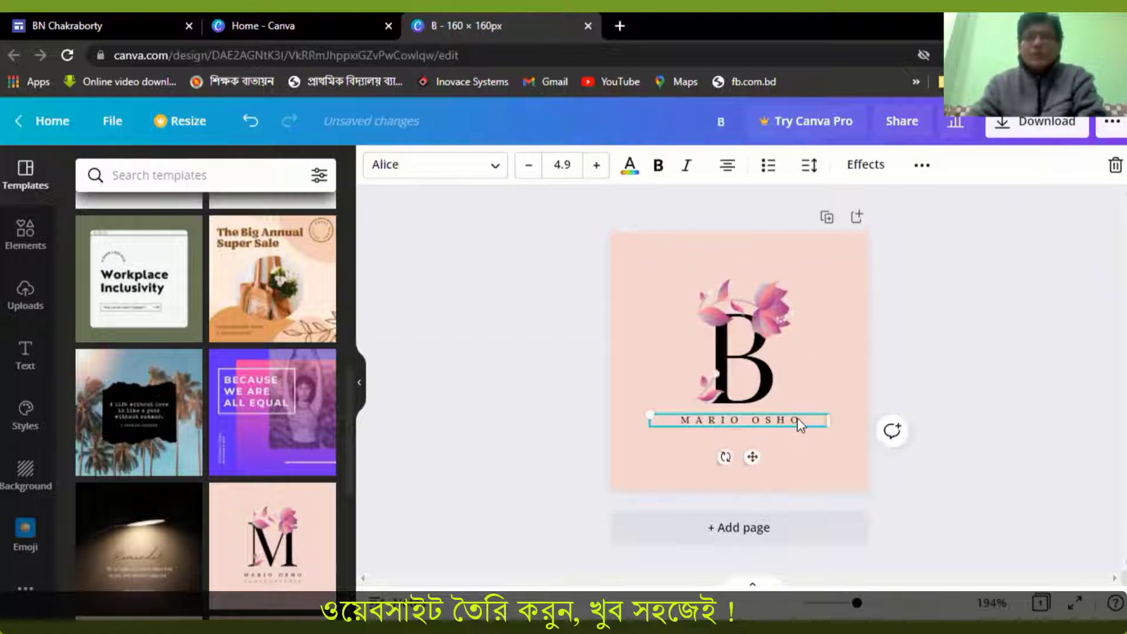
{"action": "left_click", "coordinate": [797, 420]}
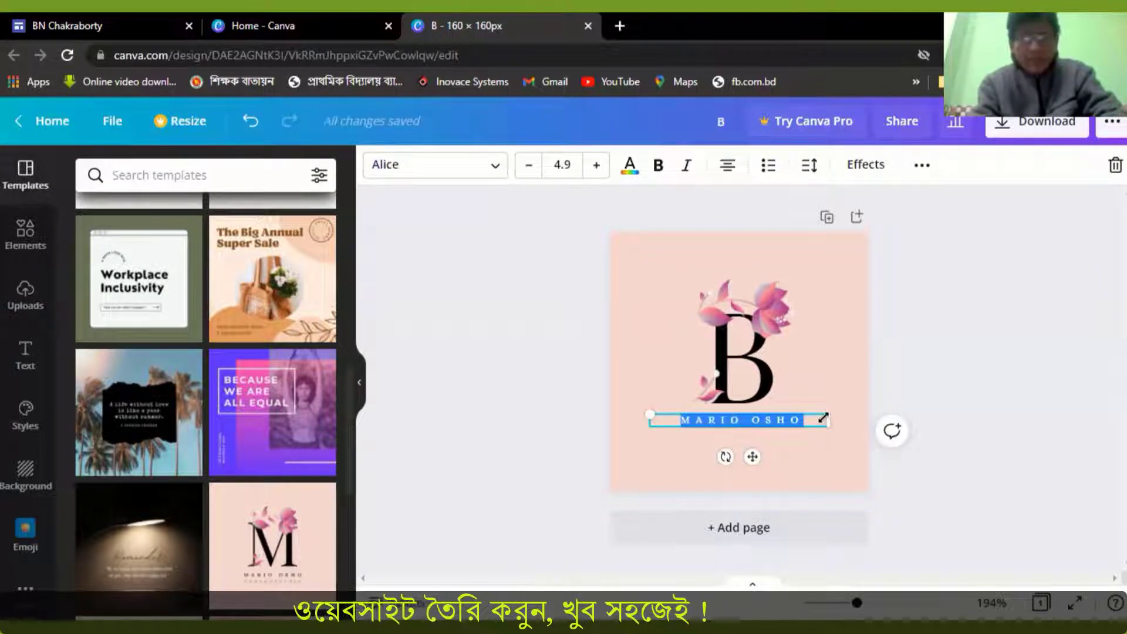
{"action": "type", "text": "CREATE YOUR SITE"}
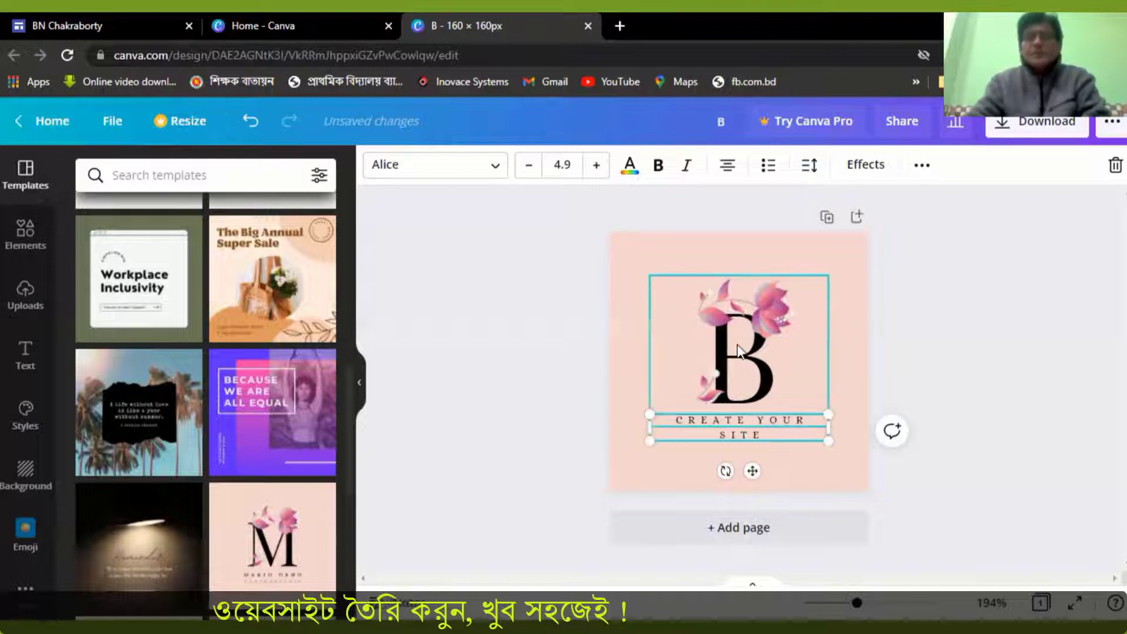
{"action": "left_click", "coordinate": [531, 167]}
{"action": "left_click", "coordinate": [531, 166]}
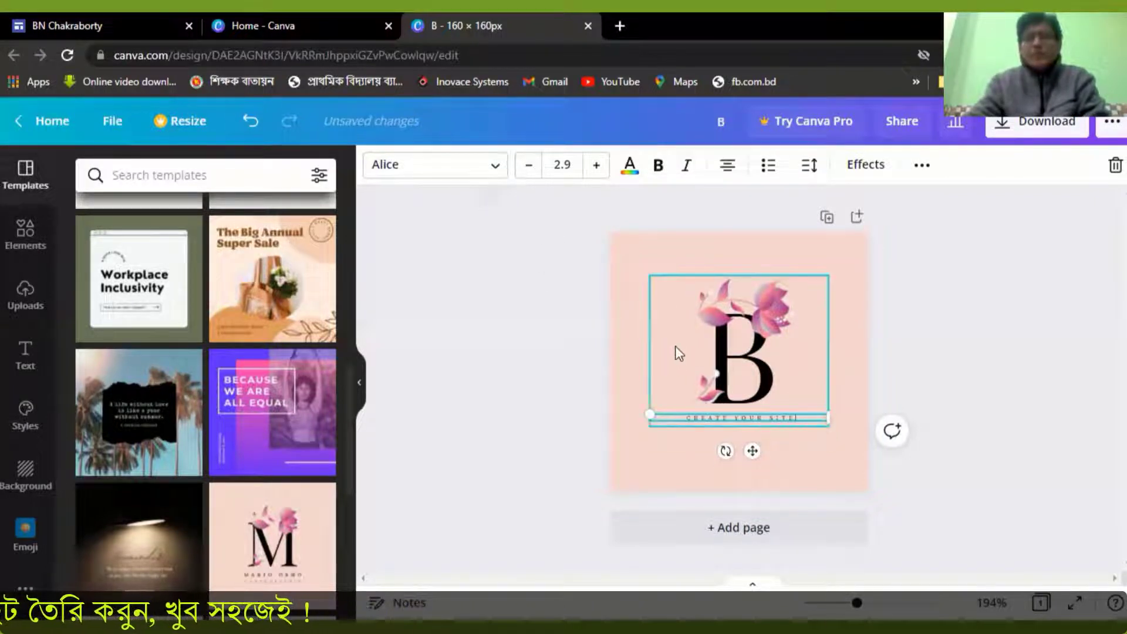
{"action": "left_click", "coordinate": [900, 352]}
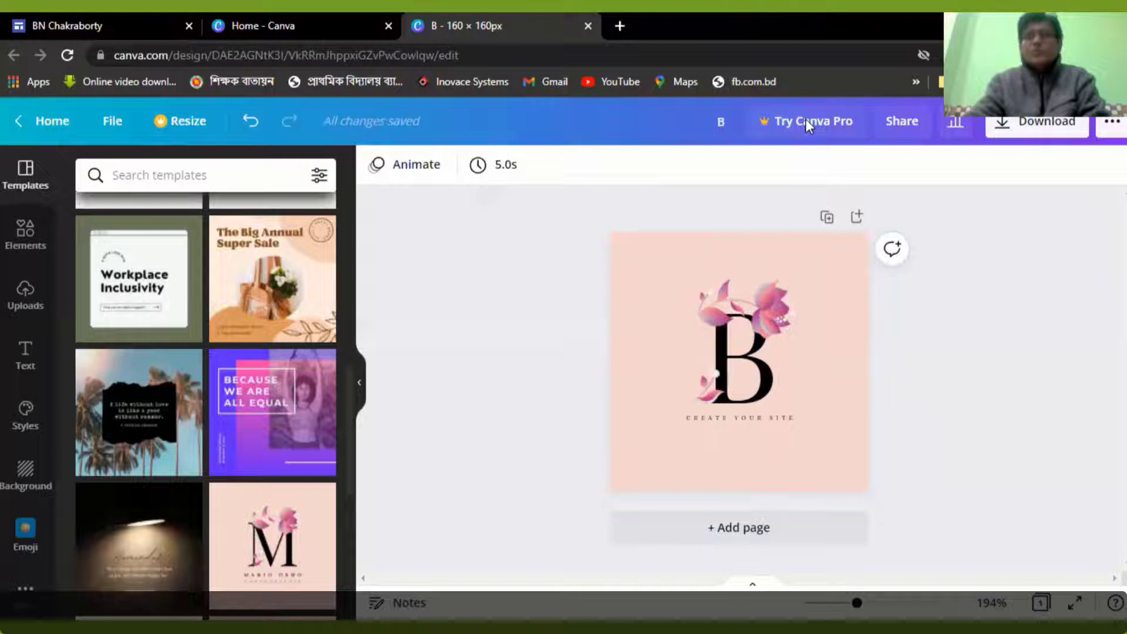
Download the logo design as a PNG file and close the Canva home page
{"action": "left_click", "coordinate": [1054, 127]}
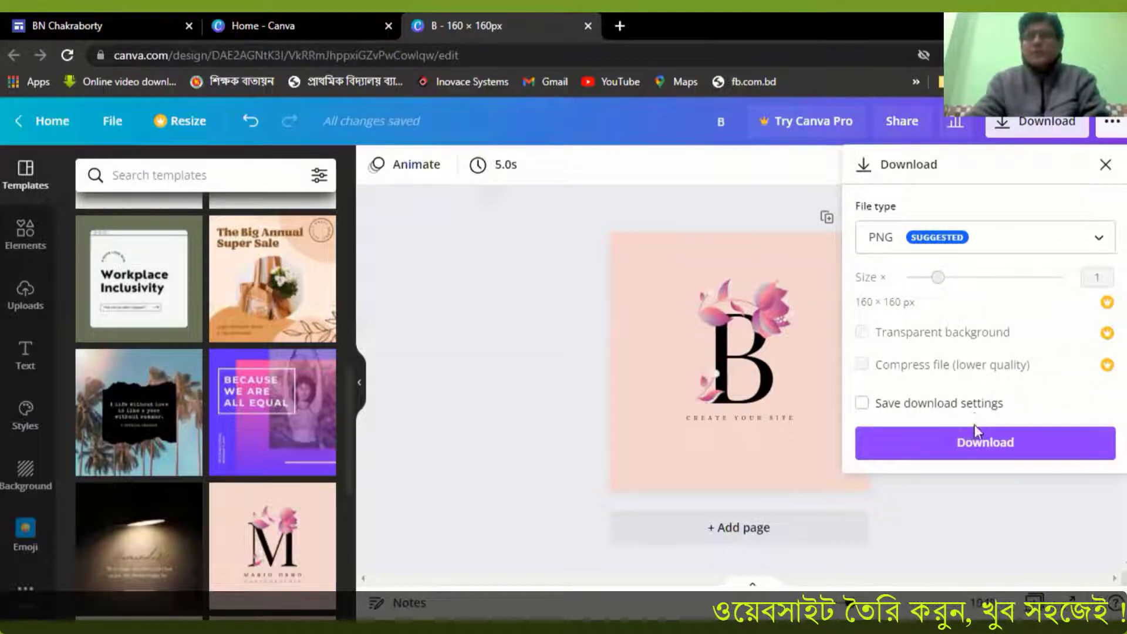
{"action": "left_click", "coordinate": [992, 446]}
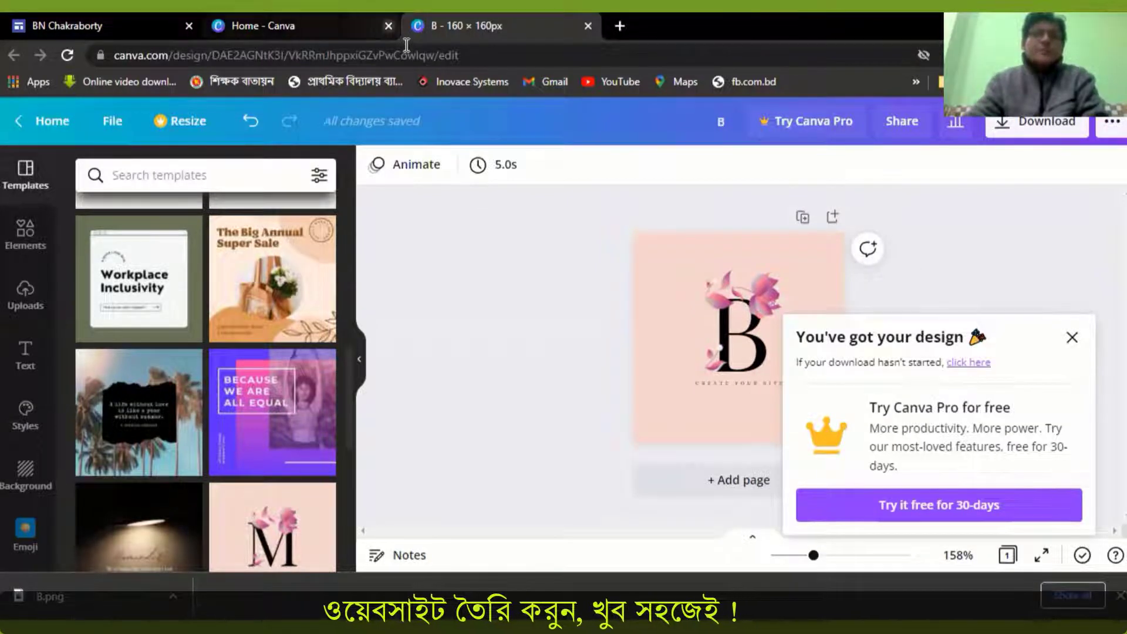
{"action": "left_click", "coordinate": [388, 25]}
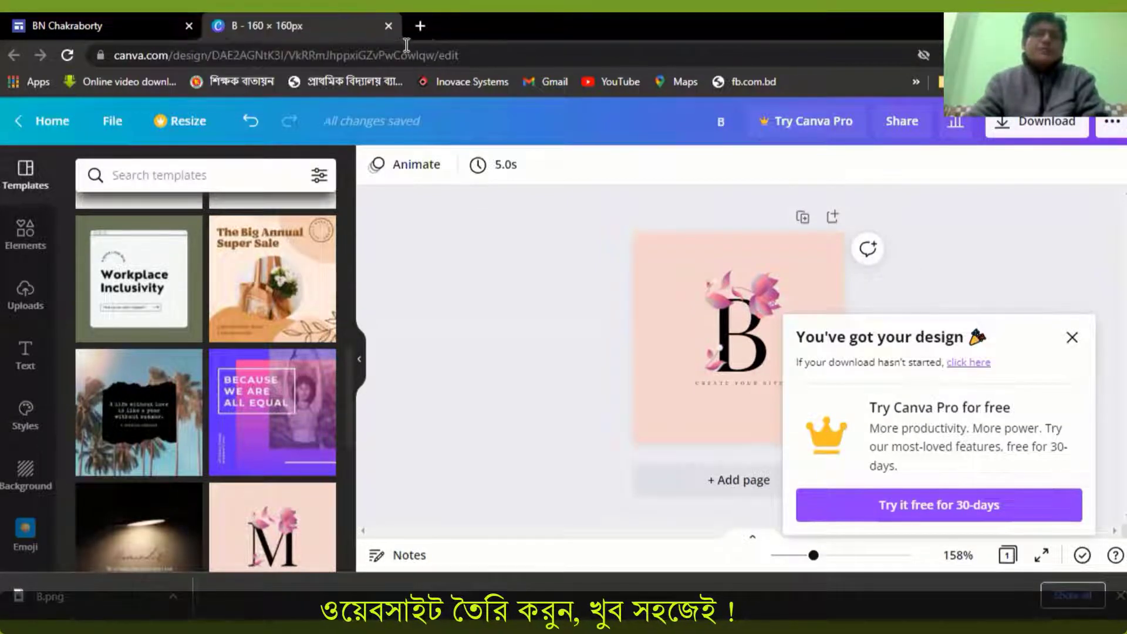
Switch to the Google Sites editor and upload B.png from the Downloads folder as the site logo
{"action": "left_click", "coordinate": [132, 28]}
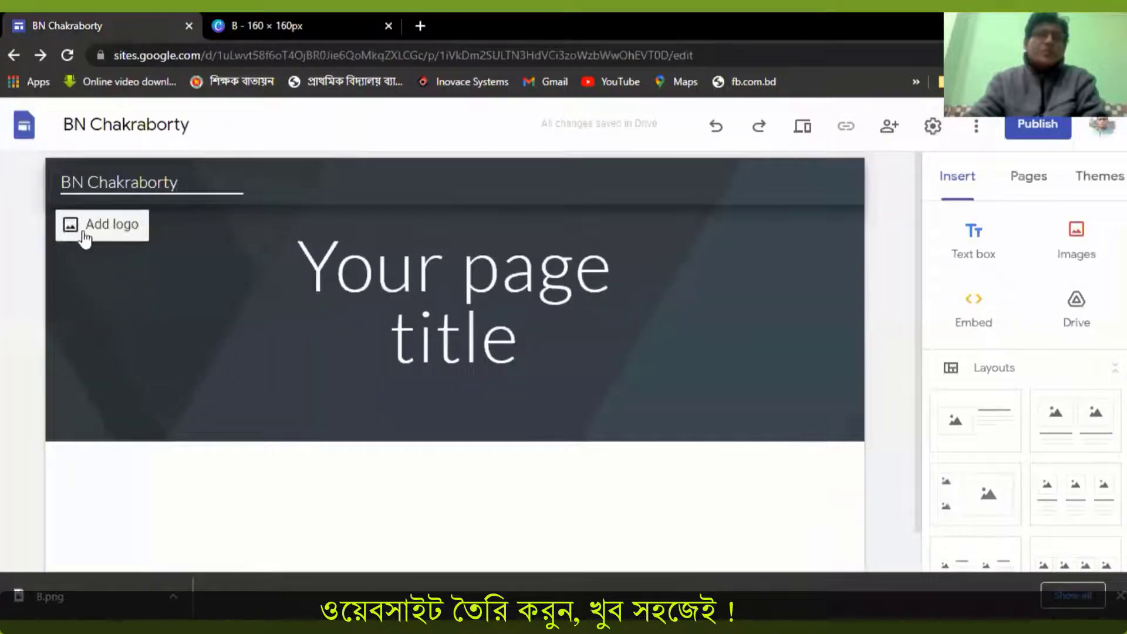
{"action": "left_click", "coordinate": [85, 228]}
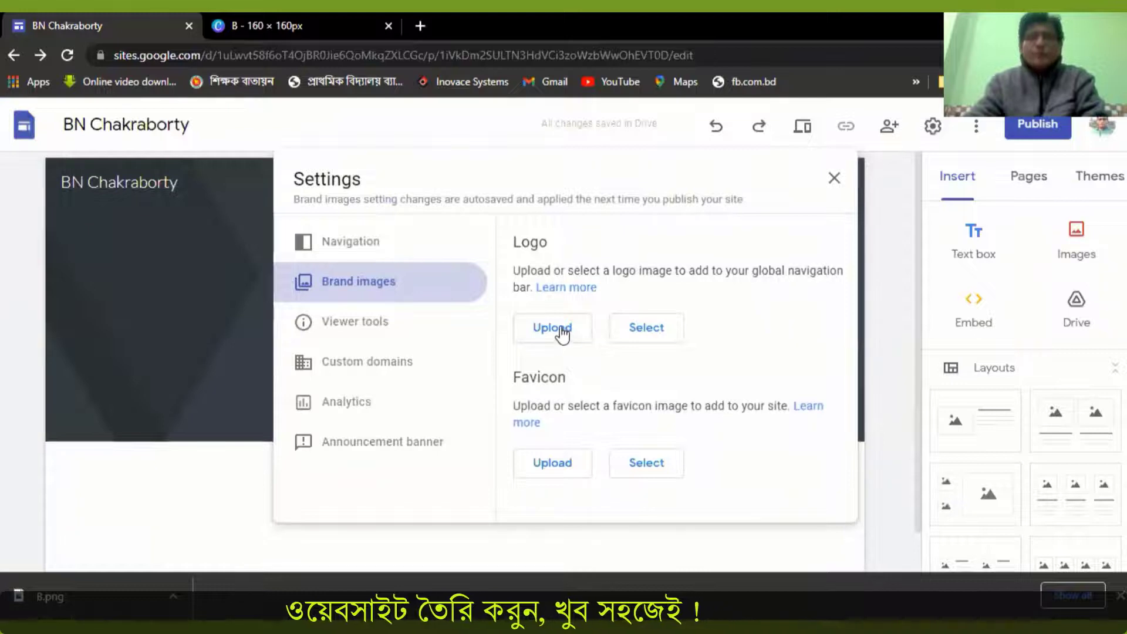
{"action": "left_click", "coordinate": [552, 329]}
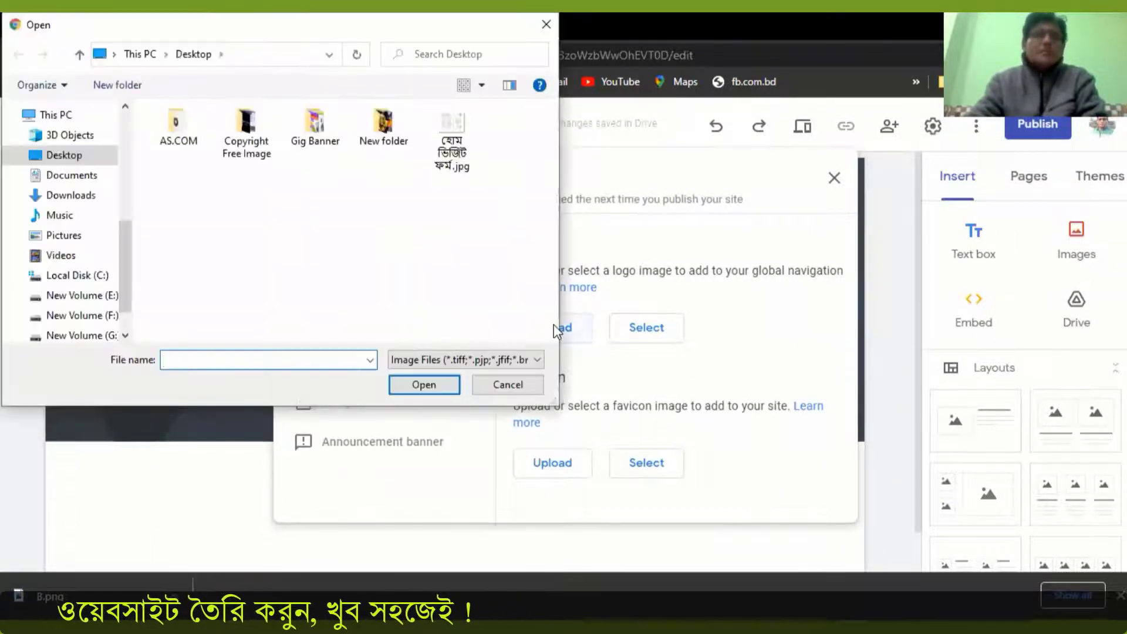
{"action": "left_click", "coordinate": [74, 195]}
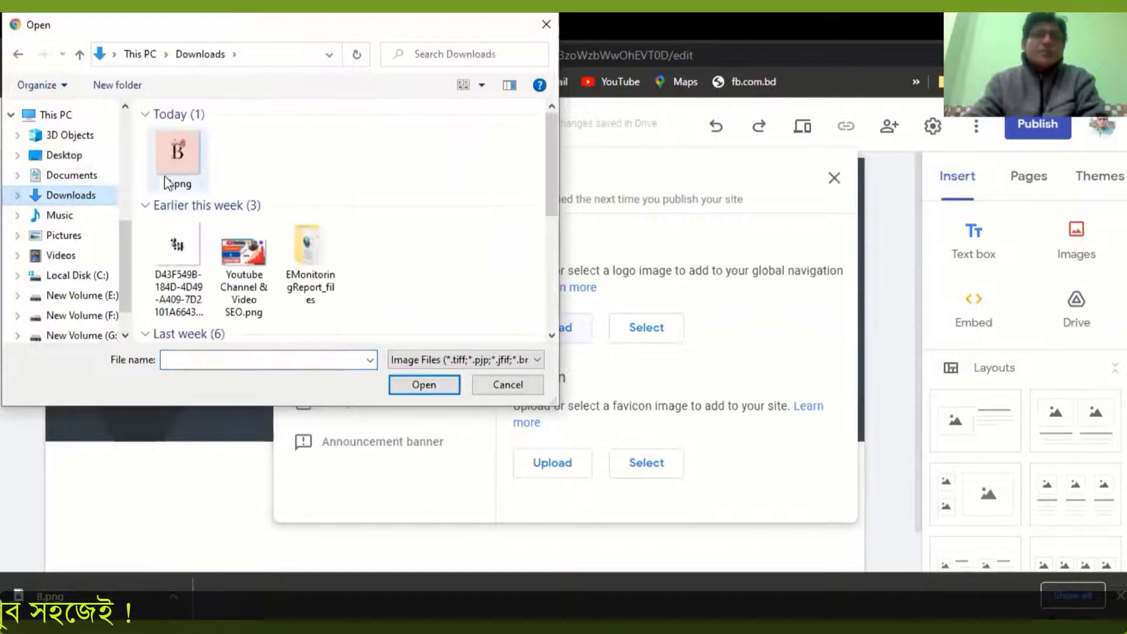
{"action": "left_click", "coordinate": [184, 153]}
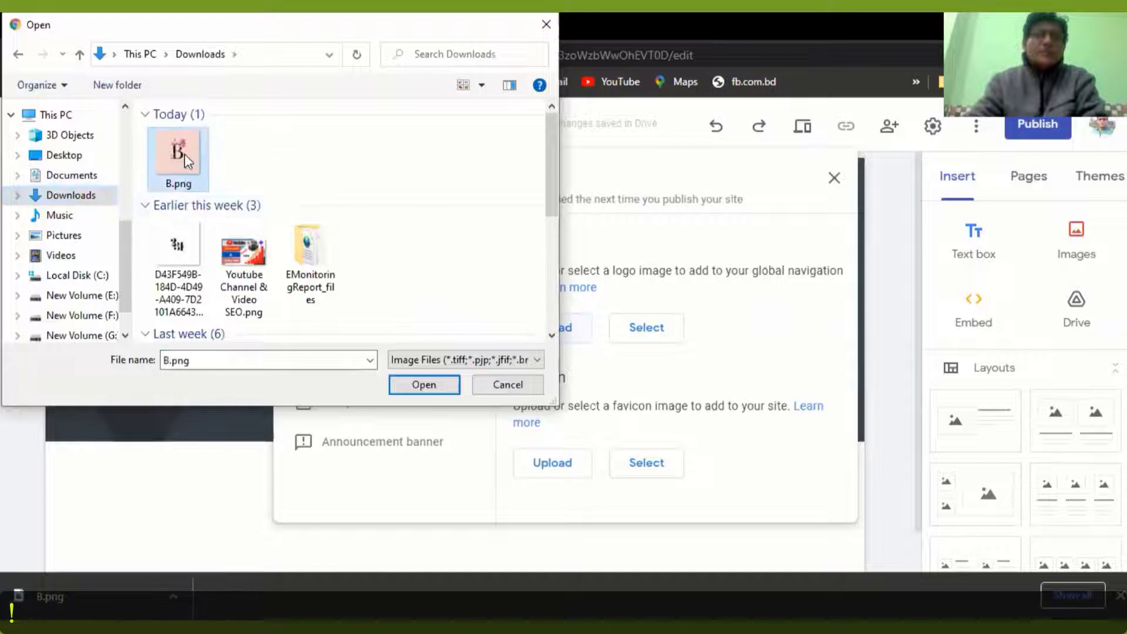
{"action": "left_click", "coordinate": [435, 388]}
{"action": "left_click", "coordinate": [180, 254]}
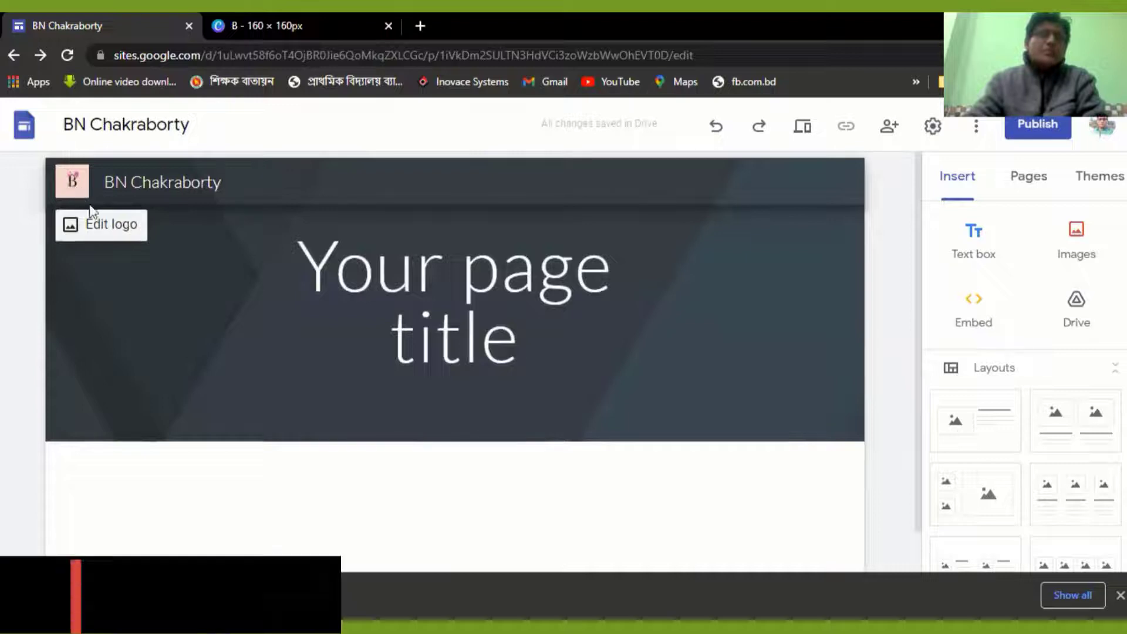
Replace the placeholder page title in the header with "Bipul Tech"
{"action": "left_click", "coordinate": [532, 343]}
{"action": "key", "text": "BackSpace"}
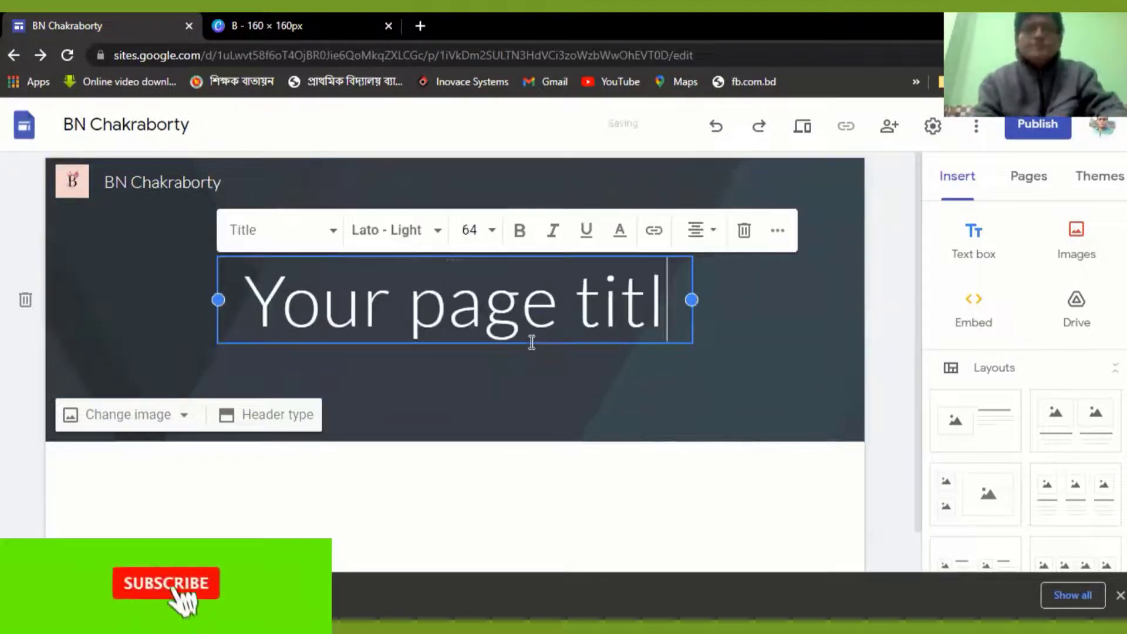
{"action": "key", "text": "BackSpace"}
{"action": "key", "text": "BackSpace"}
{"action": "key", "text": "BackSpace"}
{"action": "key", "text": "BackSpace"}
{"action": "key", "text": "BackSpace"}
{"action": "key", "text": "BackSpace"}
{"action": "key", "text": "BackSpace"}
{"action": "key", "text": "BackSpace"}
{"action": "key", "text": "BackSpace"}
{"action": "key", "text": "BackSpace"}
{"action": "key", "text": "BackSpace"}
{"action": "key", "text": "BackSpace"}
{"action": "key", "text": "BackSpace"}
{"action": "key", "text": "BackSpace"}
{"action": "type", "text": "Bipul Tech"}
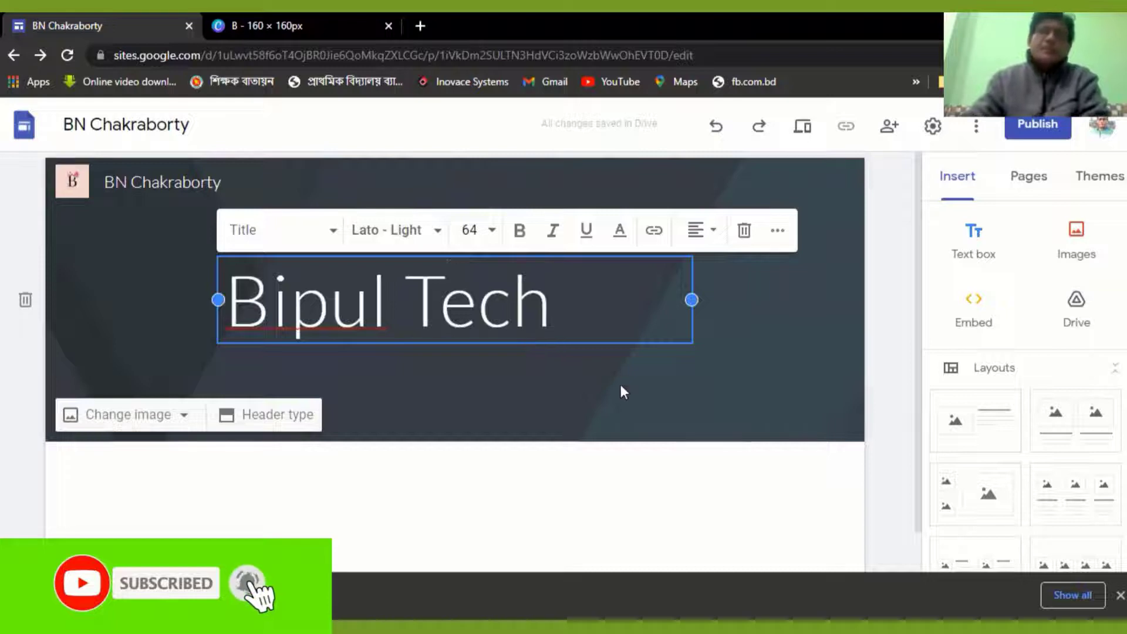
{"action": "left_click", "coordinate": [790, 335]}
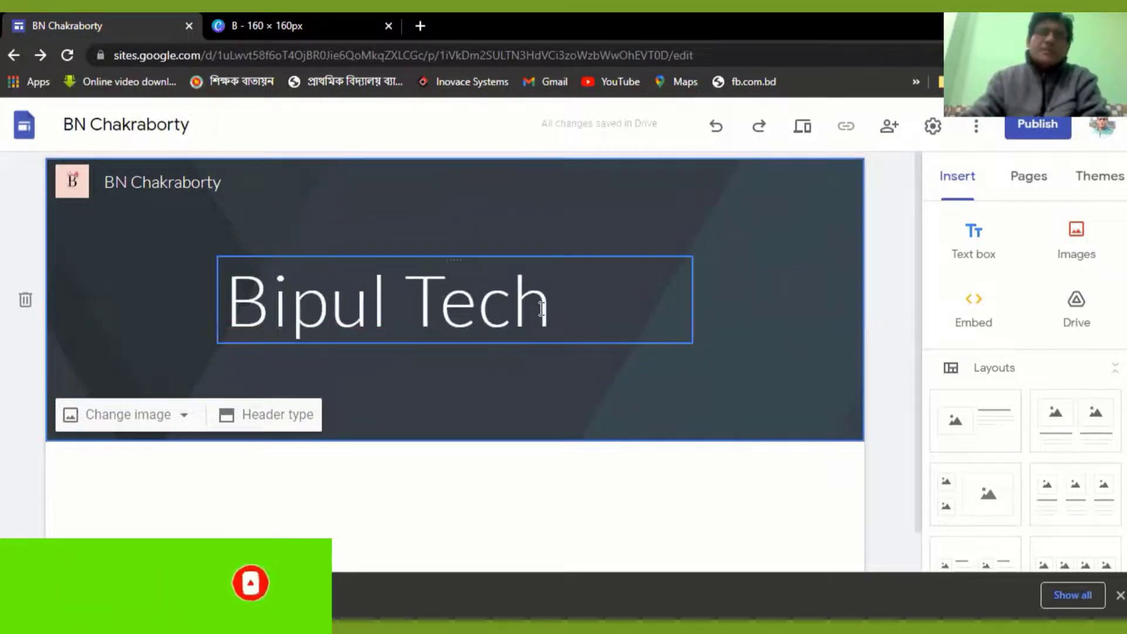
Resize the header title's text box, try font sizes 72 and 96, and centre the title text
{"action": "left_click", "coordinate": [551, 308]}
{"action": "left_click_drag", "start_coordinate": [690, 300], "coordinate": [569, 302]}
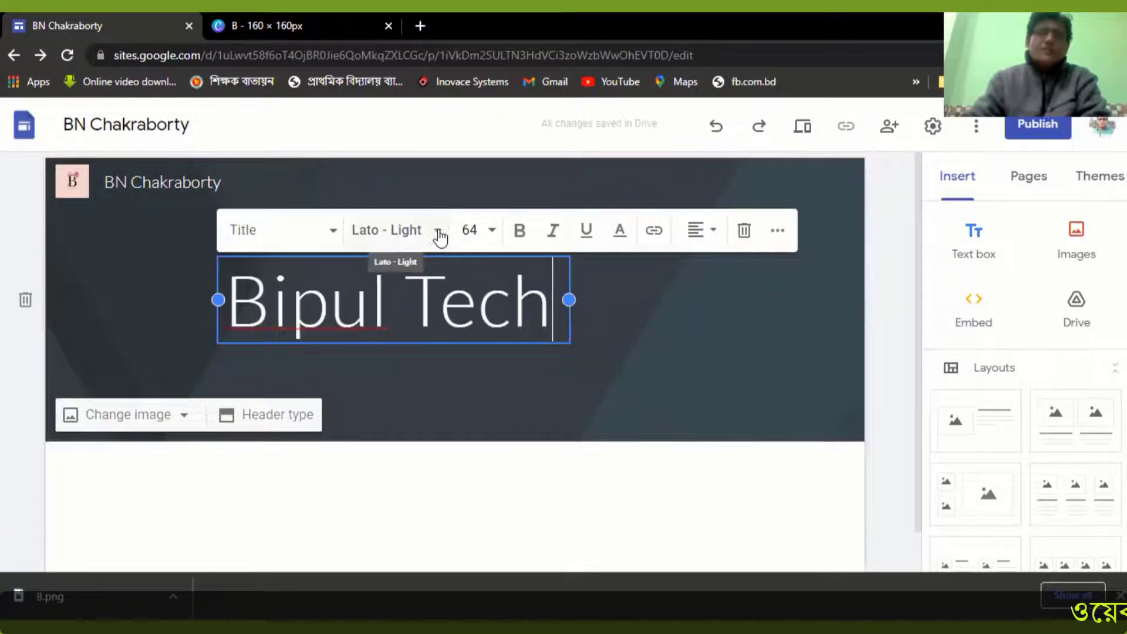
{"action": "left_click", "coordinate": [492, 232]}
{"action": "scroll", "coordinate": [469, 505], "scroll_direction": "down", "scroll_amount": 5}
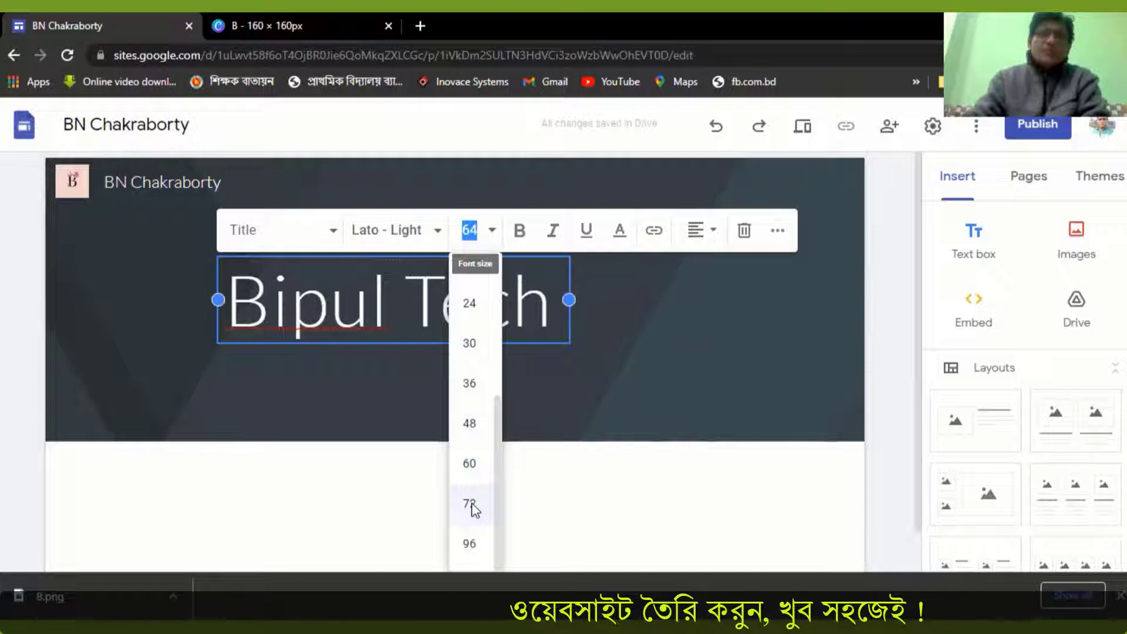
{"action": "left_click", "coordinate": [470, 506]}
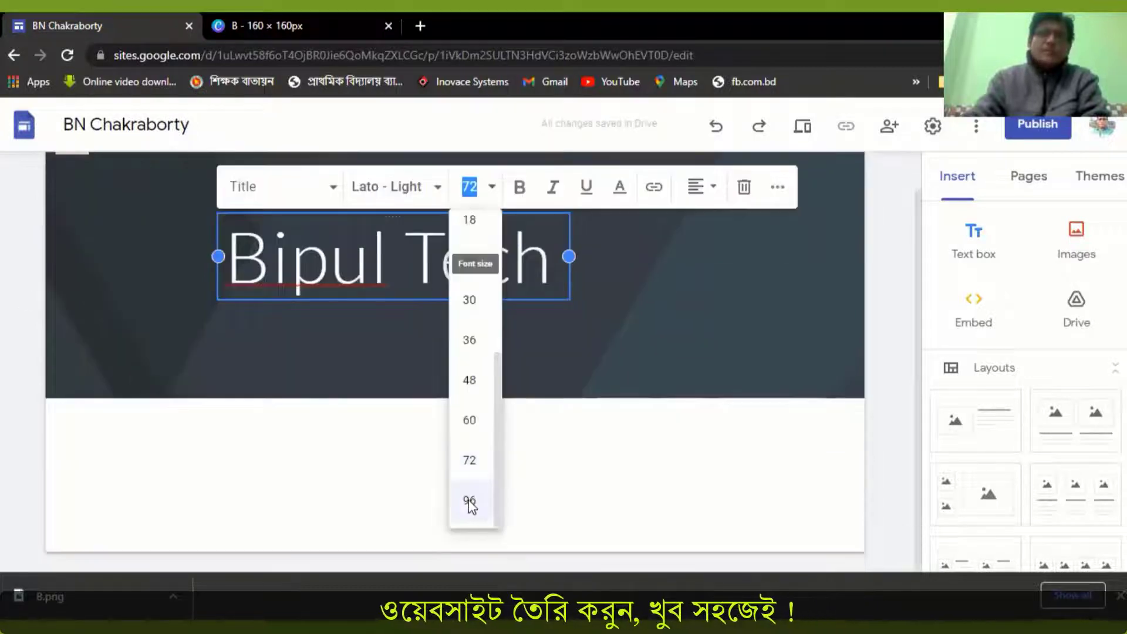
{"action": "left_click", "coordinate": [468, 505]}
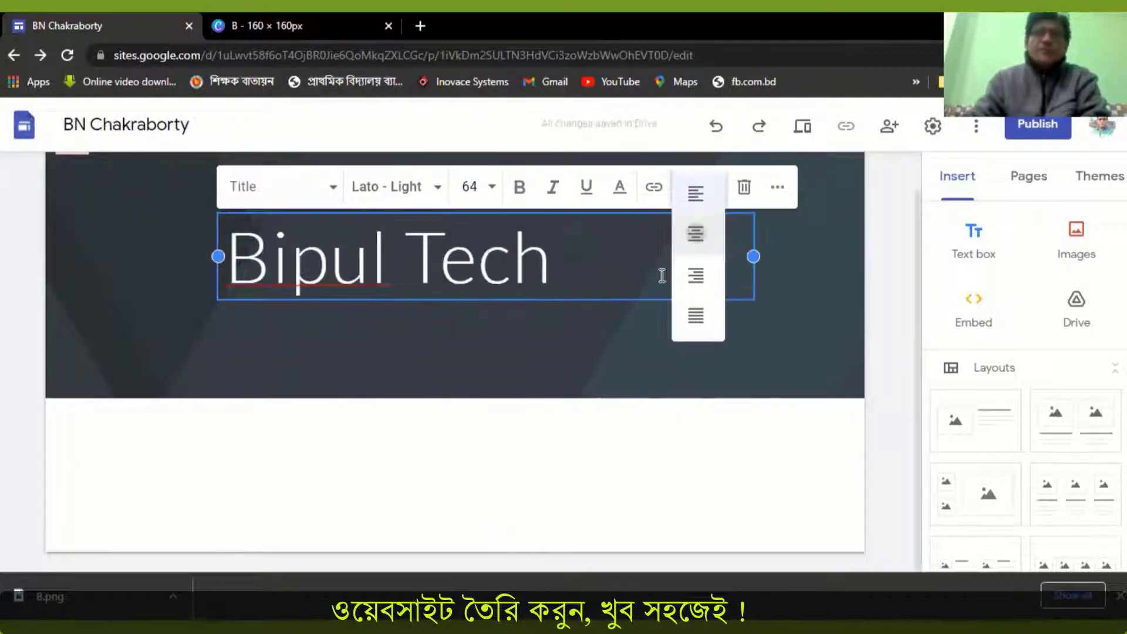
{"action": "left_click", "coordinate": [695, 233]}
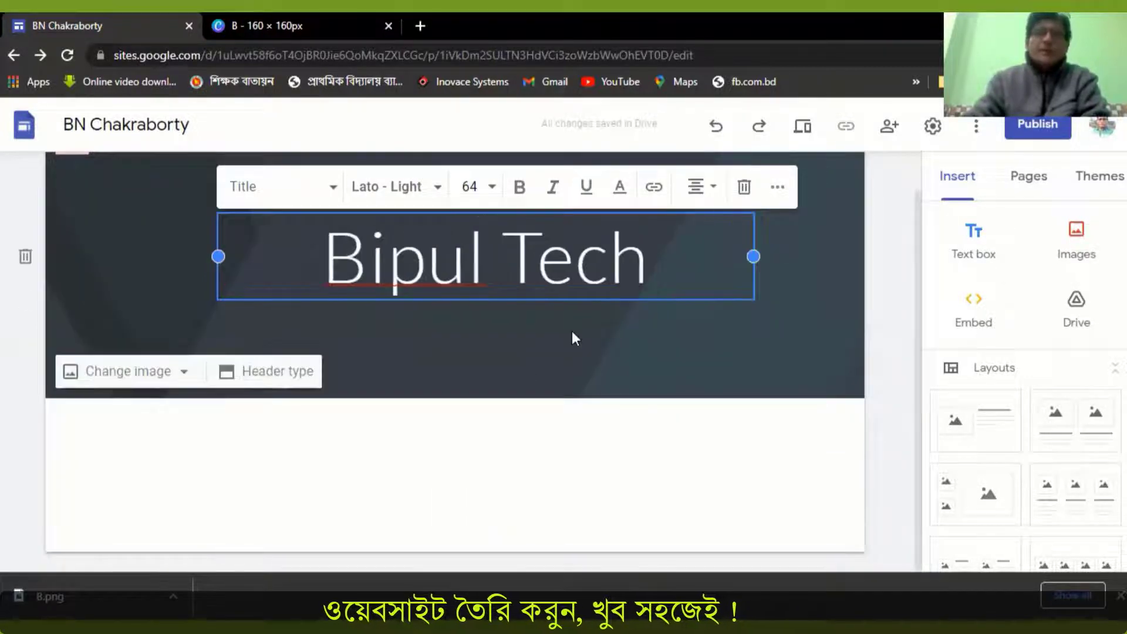
{"action": "left_click", "coordinate": [574, 339]}
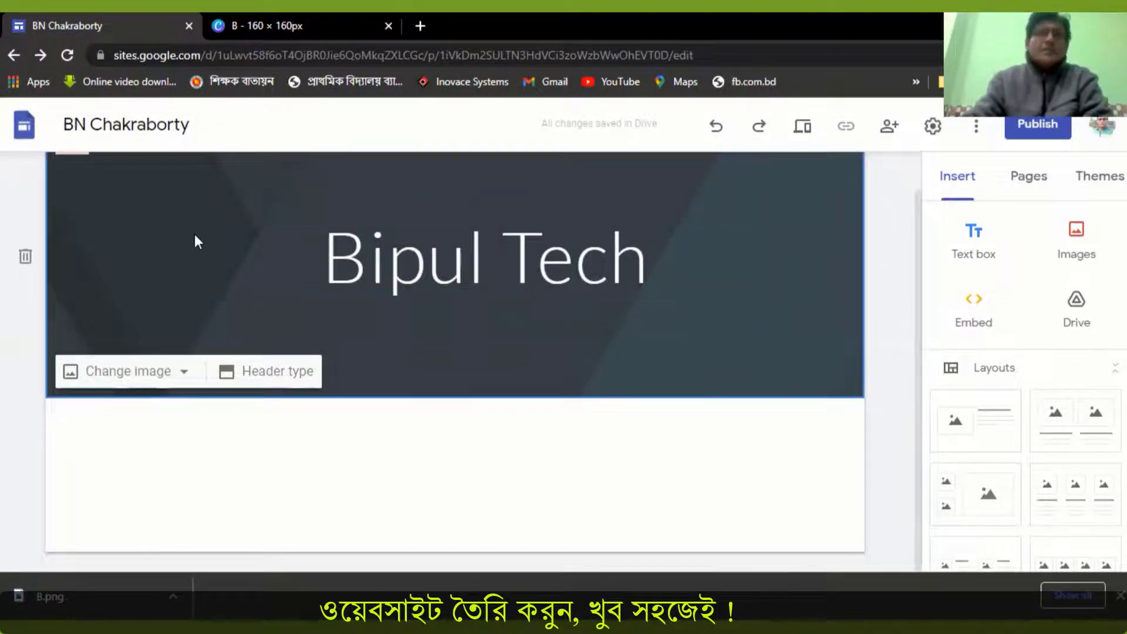
Replace the header background with the gallery photo of a blue notebook and pen beside a tablet
{"action": "scroll", "coordinate": [196, 241], "scroll_direction": "down", "scroll_amount": 1}
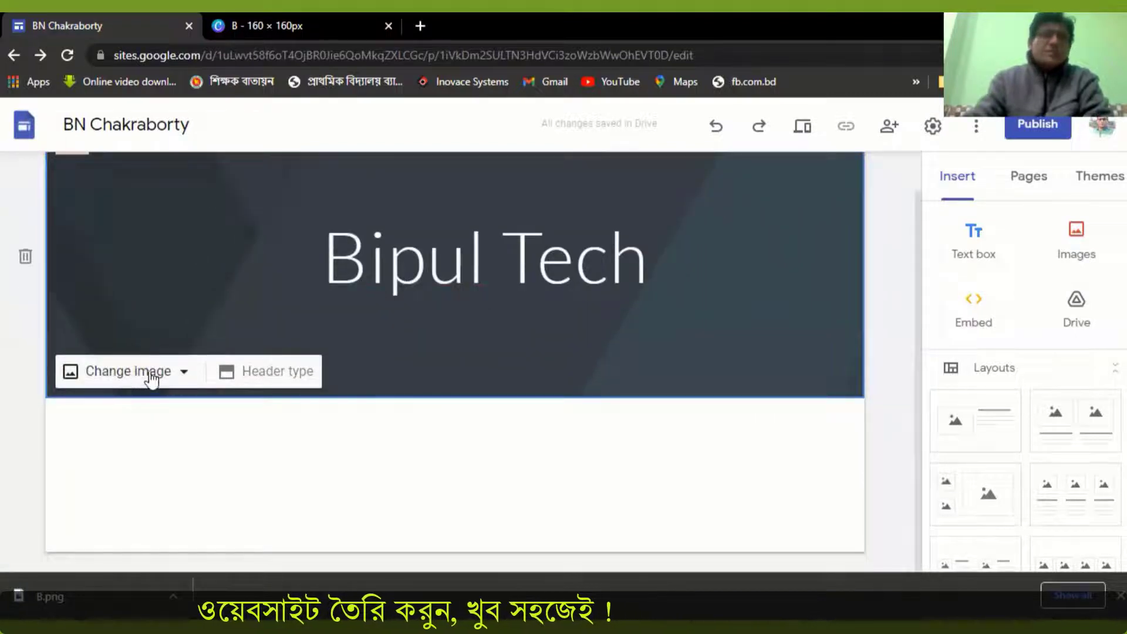
{"action": "left_click", "coordinate": [186, 376]}
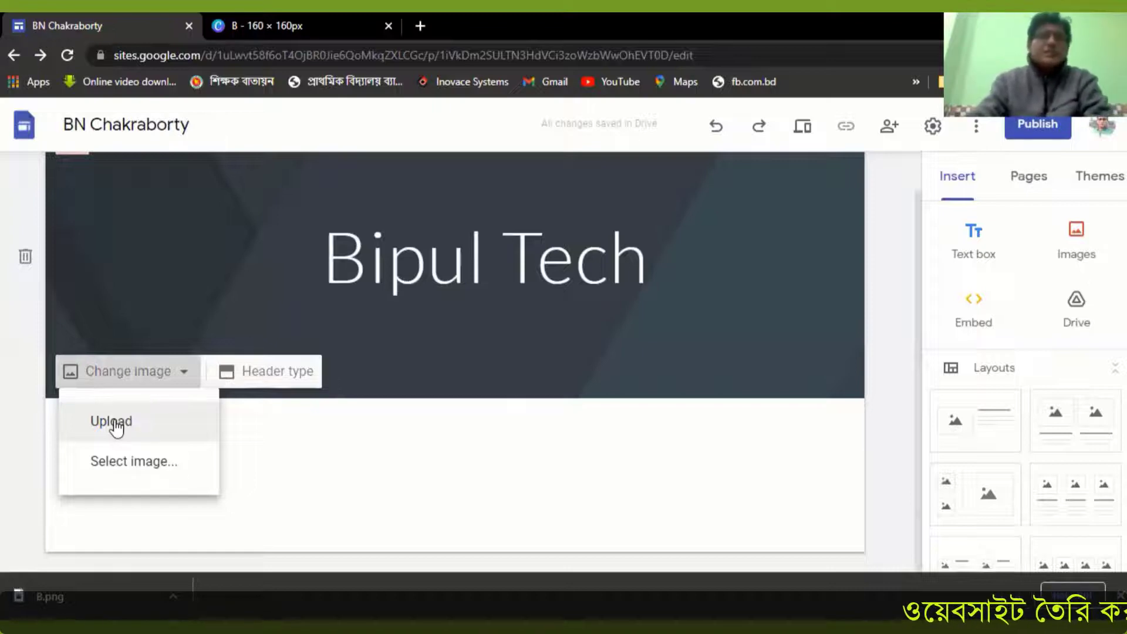
{"action": "left_click", "coordinate": [147, 462]}
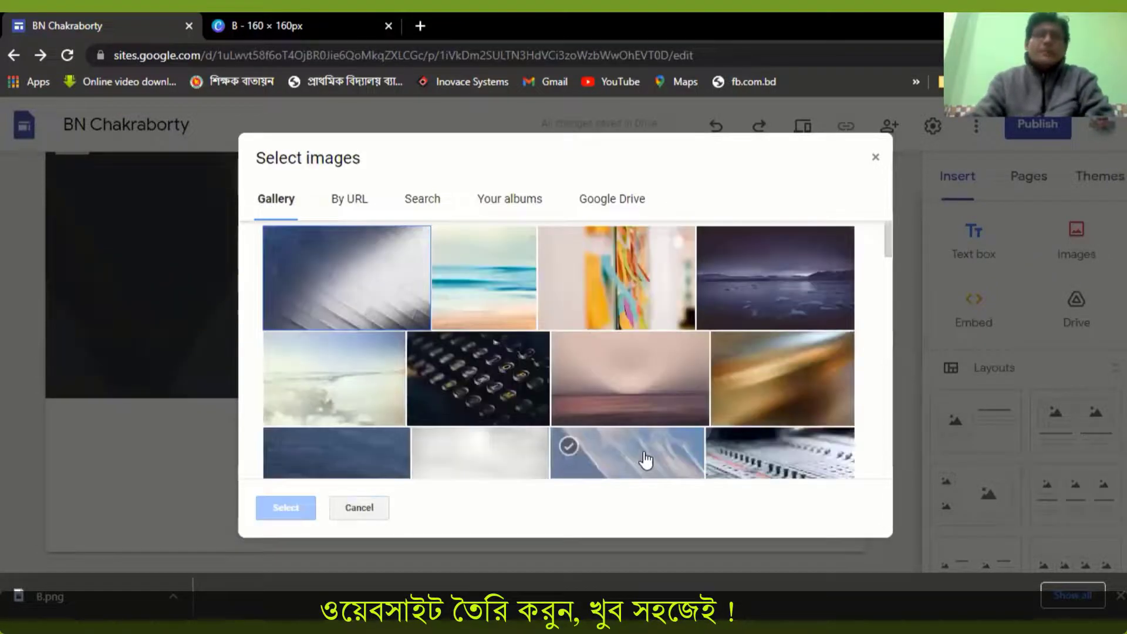
{"action": "scroll", "coordinate": [643, 458], "scroll_direction": "down", "scroll_amount": 6}
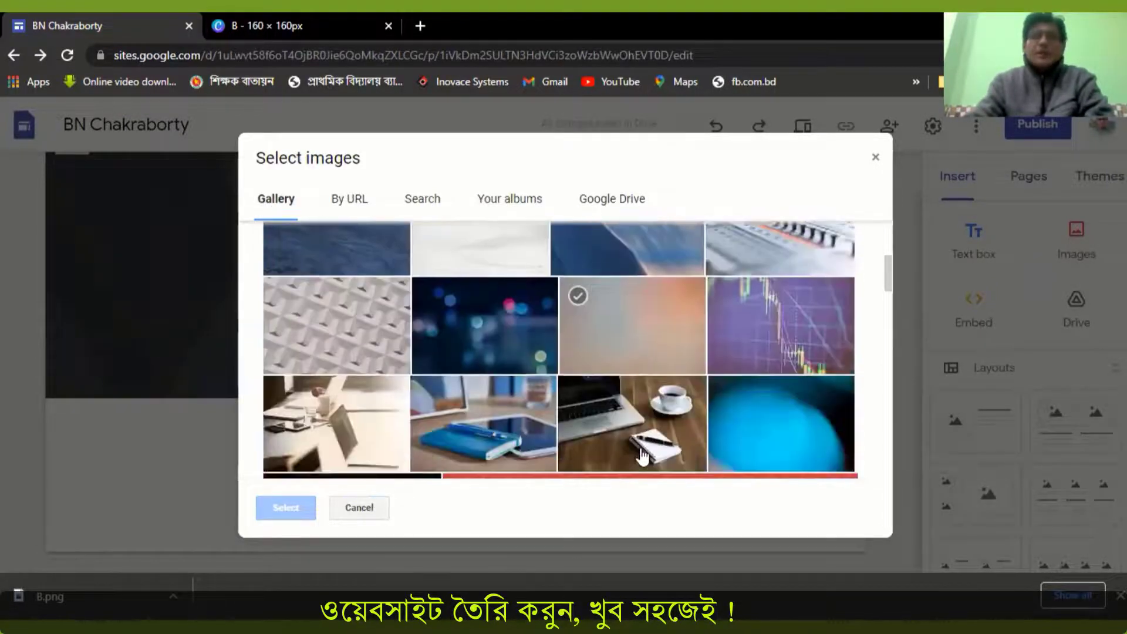
{"action": "scroll", "coordinate": [642, 457], "scroll_direction": "down", "scroll_amount": 10}
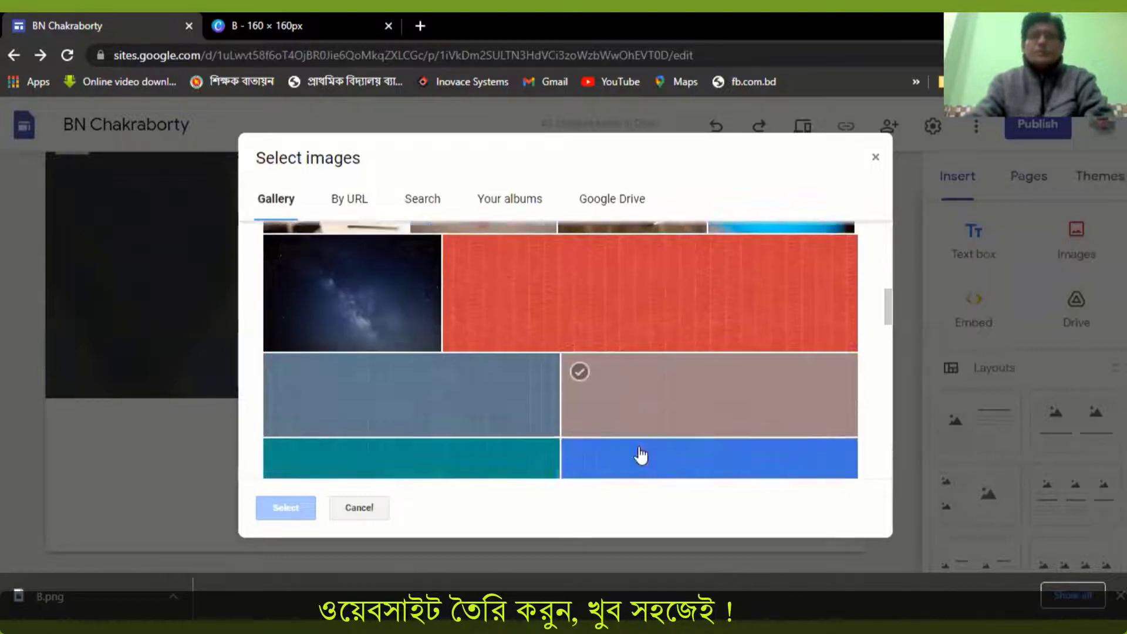
{"action": "scroll", "coordinate": [641, 453], "scroll_direction": "up", "scroll_amount": 15}
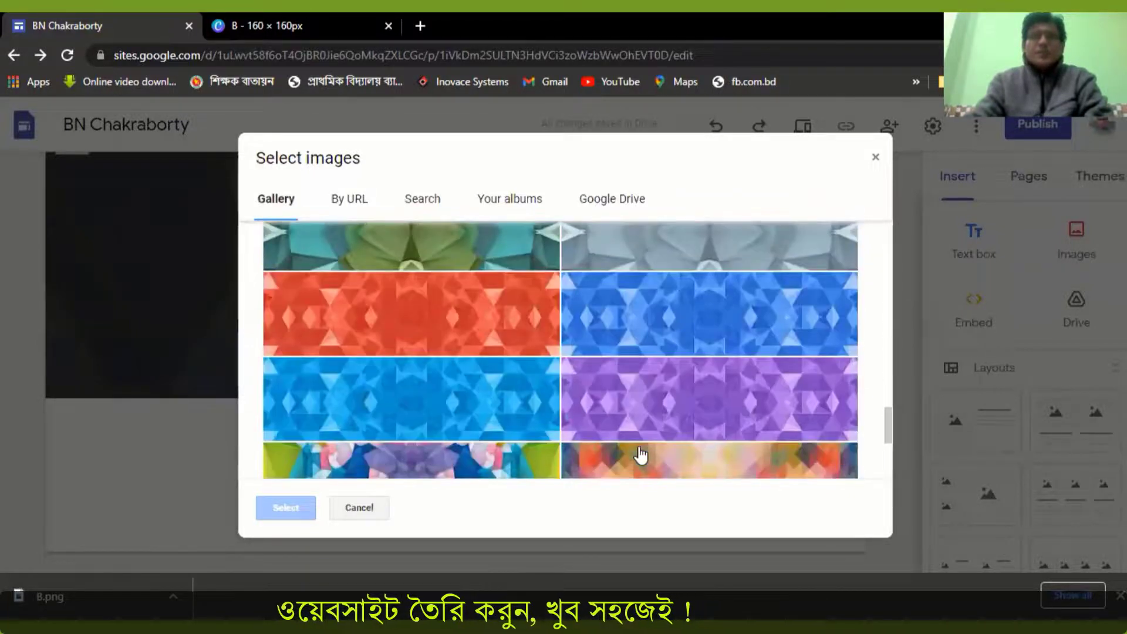
{"action": "scroll", "coordinate": [641, 449], "scroll_direction": "down", "scroll_amount": 5}
{"action": "left_click", "coordinate": [482, 339]}
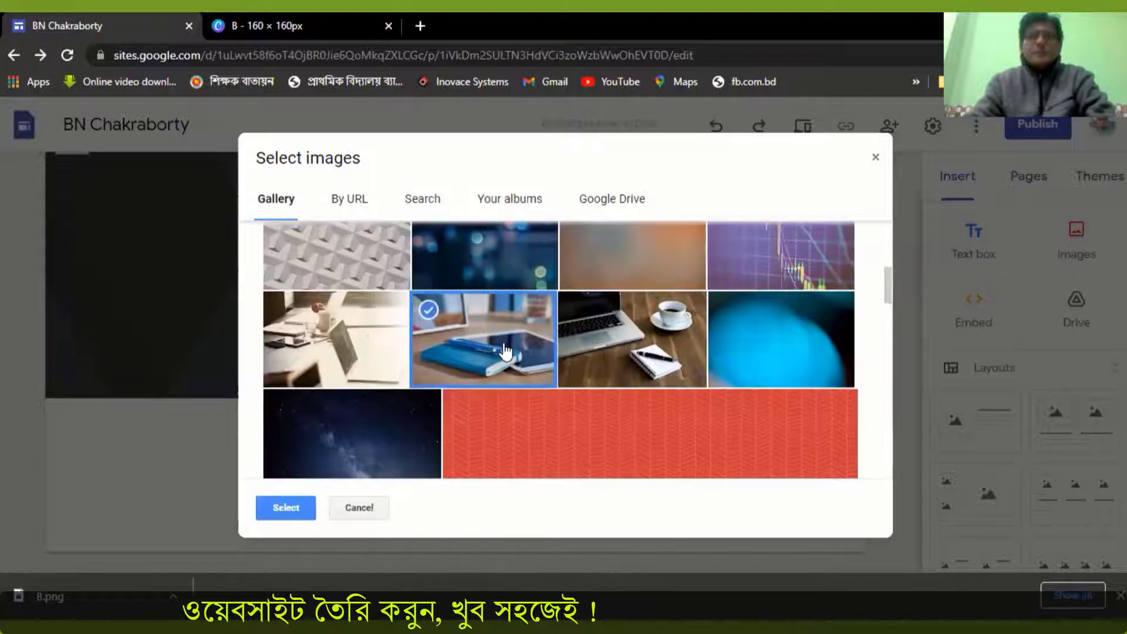
{"action": "left_click", "coordinate": [295, 506]}
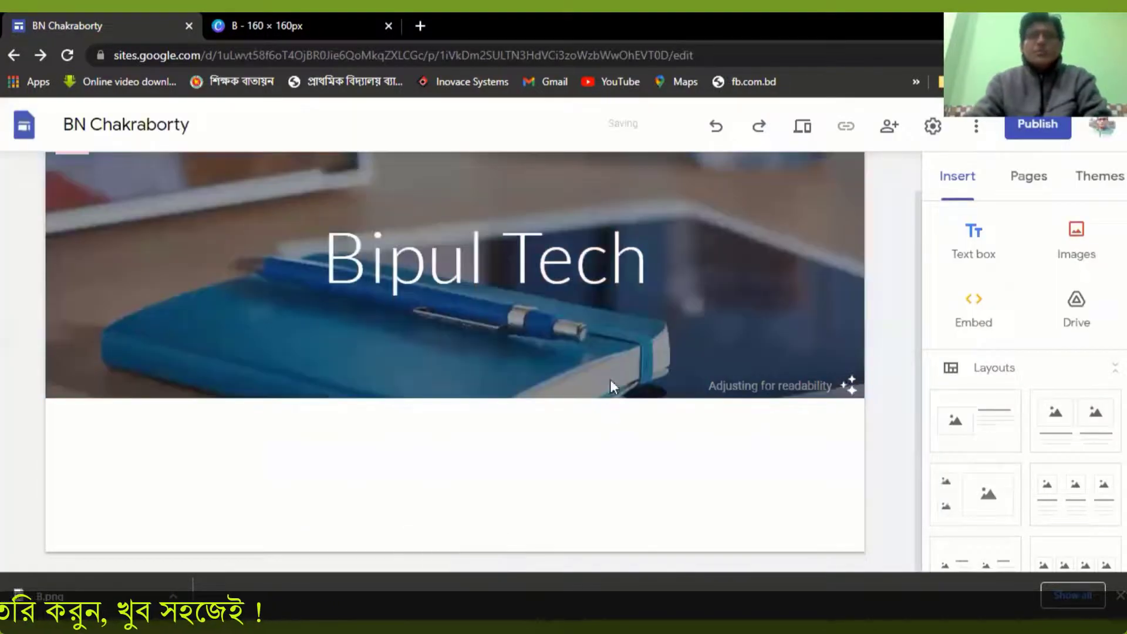
{"action": "mouse_move", "coordinate": [662, 355]}
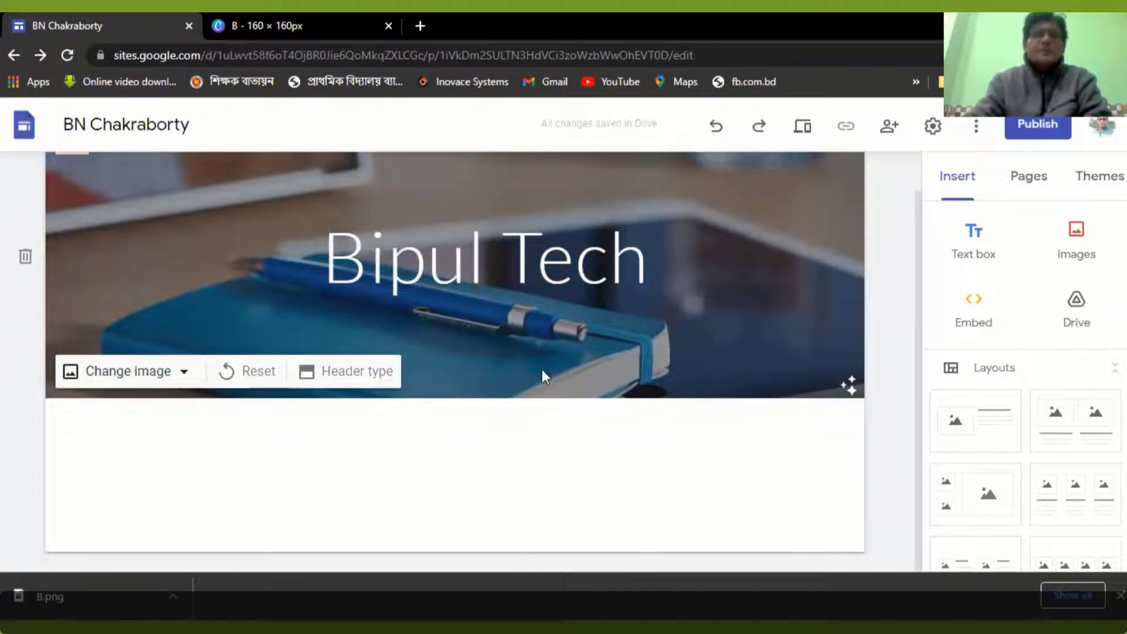
{"action": "scroll", "coordinate": [430, 383], "scroll_direction": "up", "scroll_amount": 1}
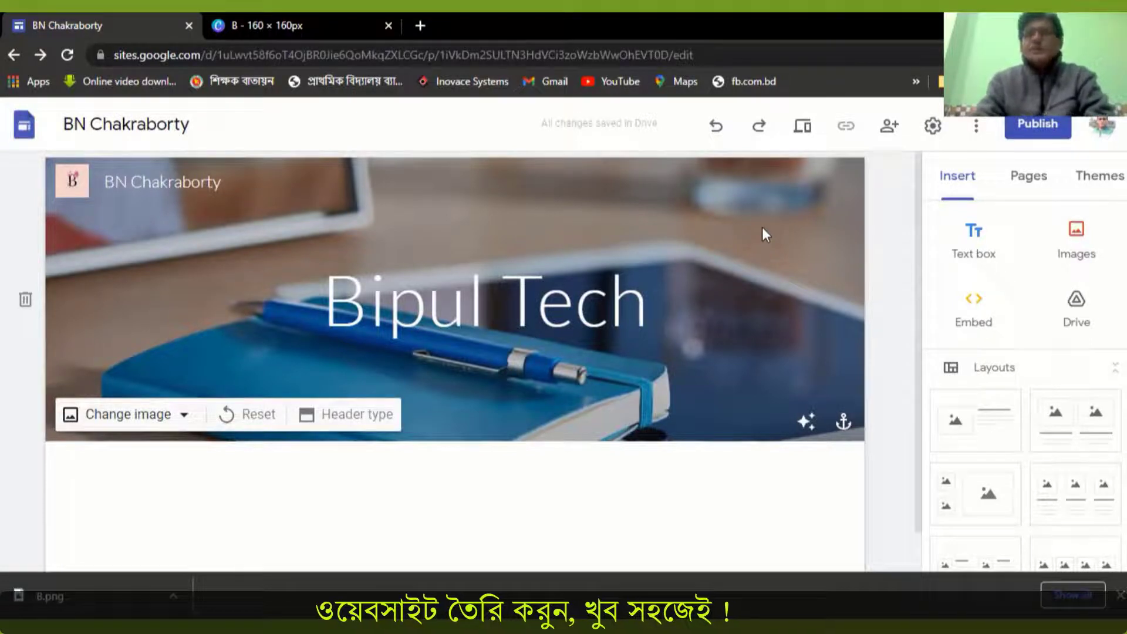
Add a subpage named "About" under the Home page and check it in the site navigation
{"action": "left_click", "coordinate": [998, 207]}
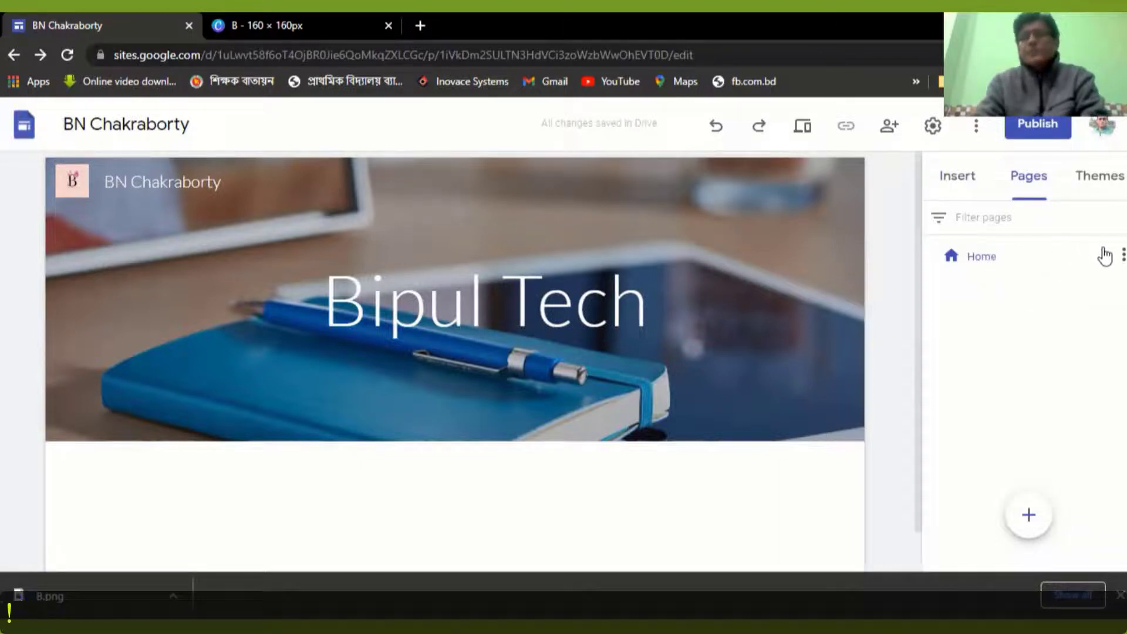
{"action": "left_click", "coordinate": [1122, 254]}
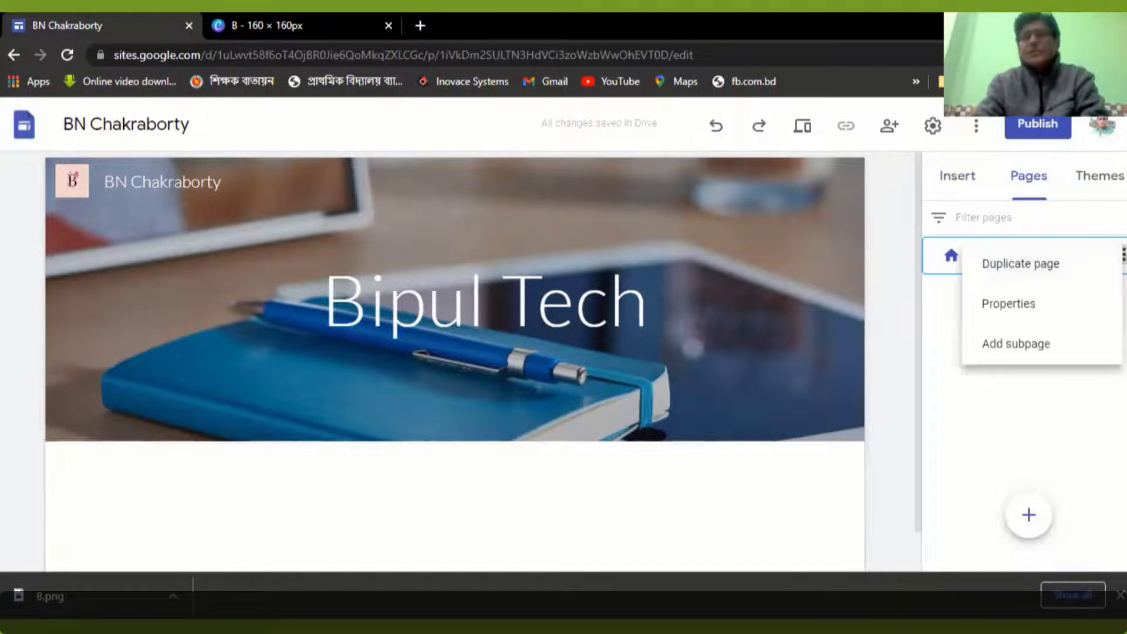
{"action": "left_click", "coordinate": [1014, 346]}
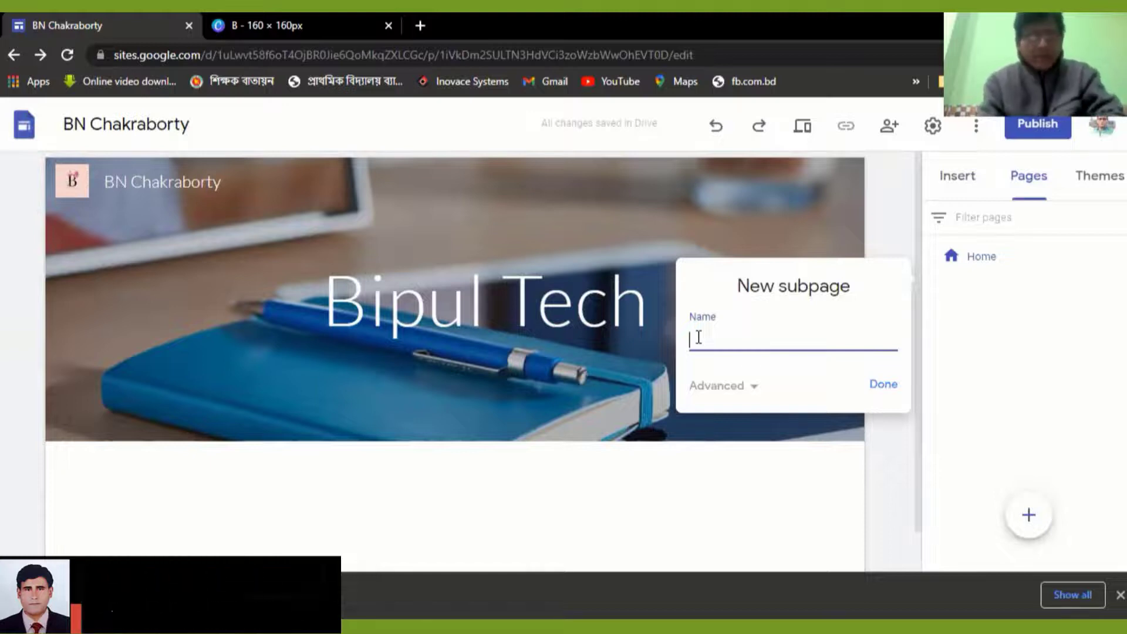
{"action": "type", "text": "About"}
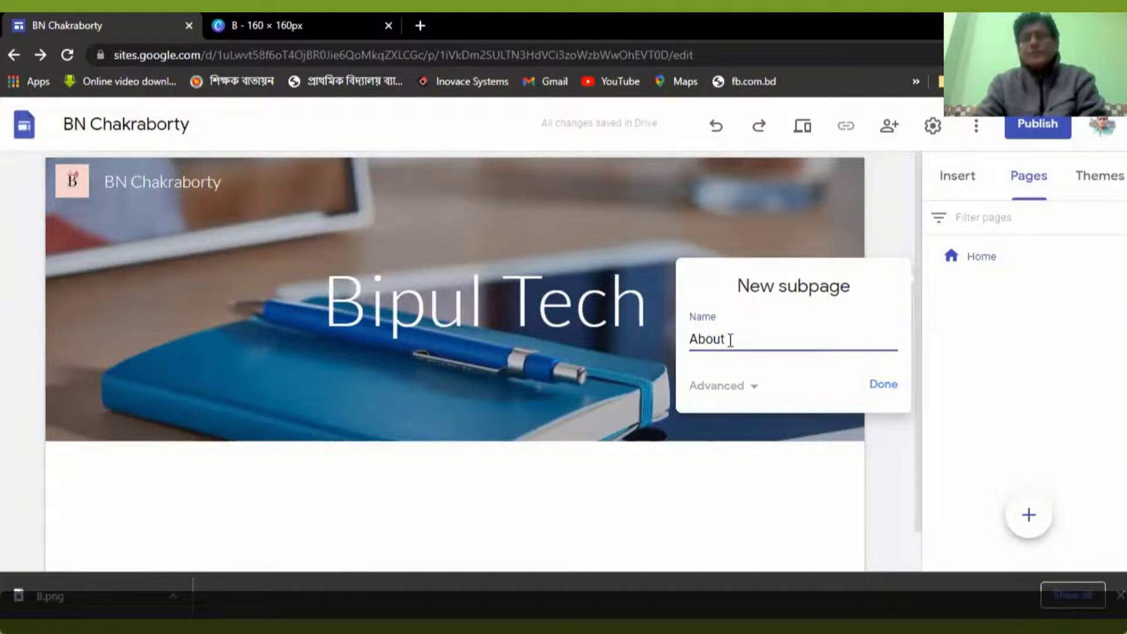
{"action": "left_click", "coordinate": [885, 389]}
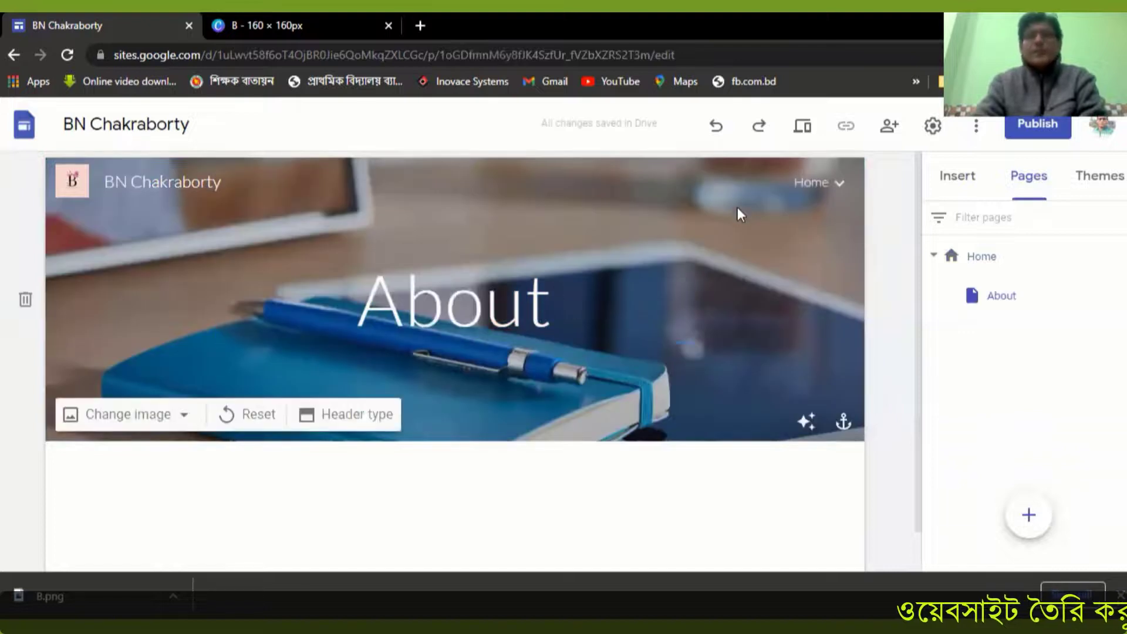
{"action": "mouse_move", "coordinate": [821, 191]}
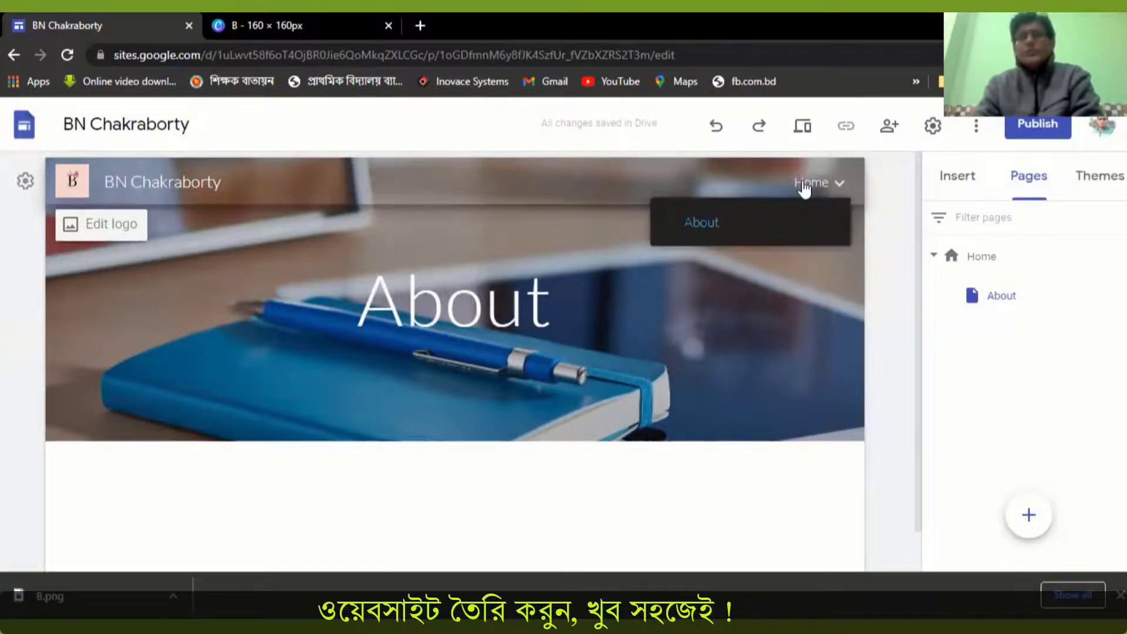
Add a new top-level page named "Activities" to the site
{"action": "mouse_move", "coordinate": [1029, 516]}
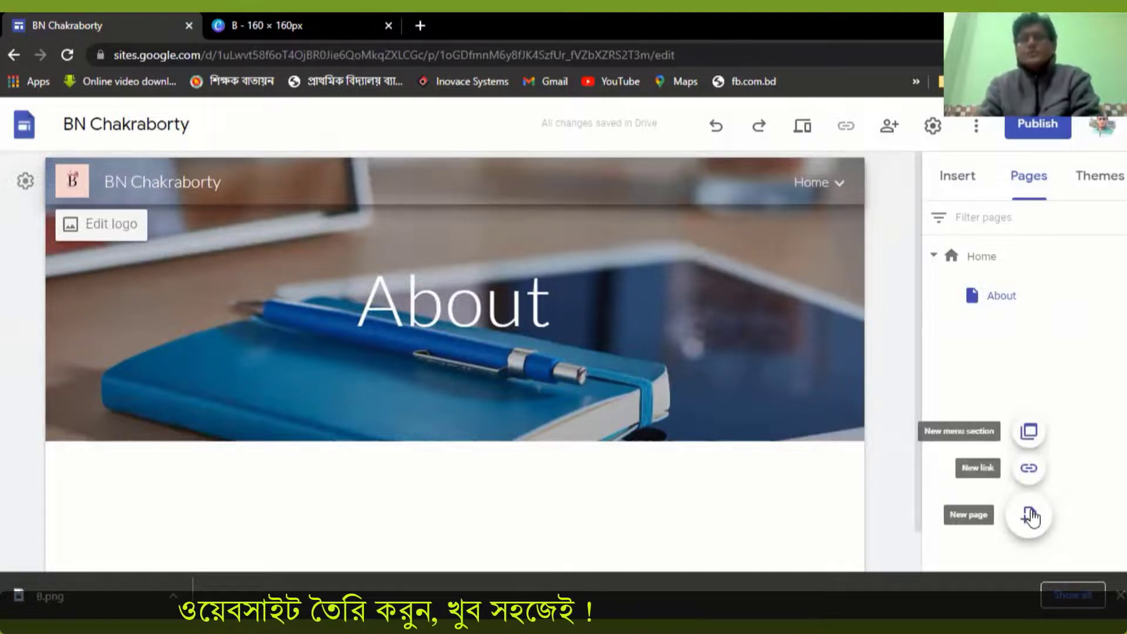
{"action": "left_click", "coordinate": [1029, 516]}
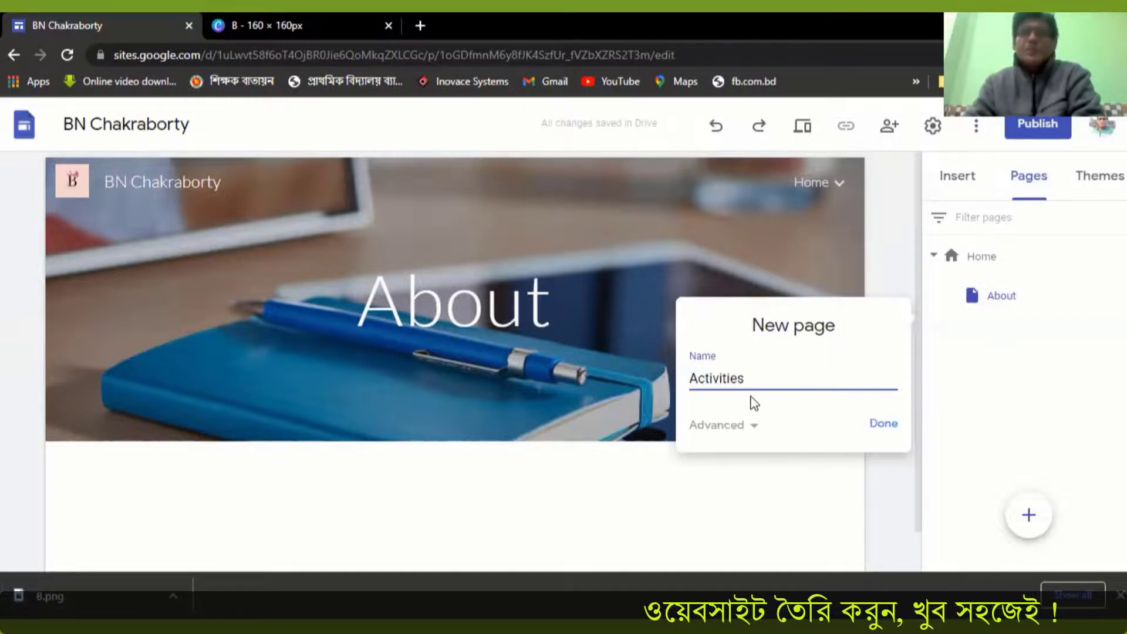
{"action": "left_click", "coordinate": [883, 427]}
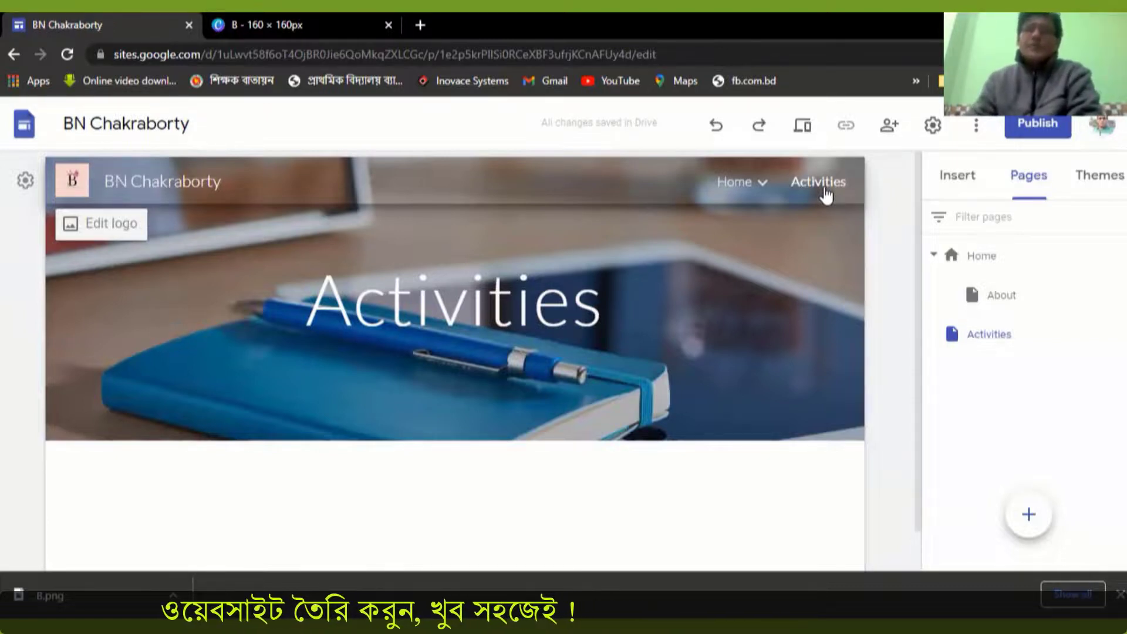
Add a subpage named "Book sale" under the Activities page and check it in the site navigation
{"action": "left_click_drag", "start_coordinate": [971, 277], "coordinate": [1016, 334]}
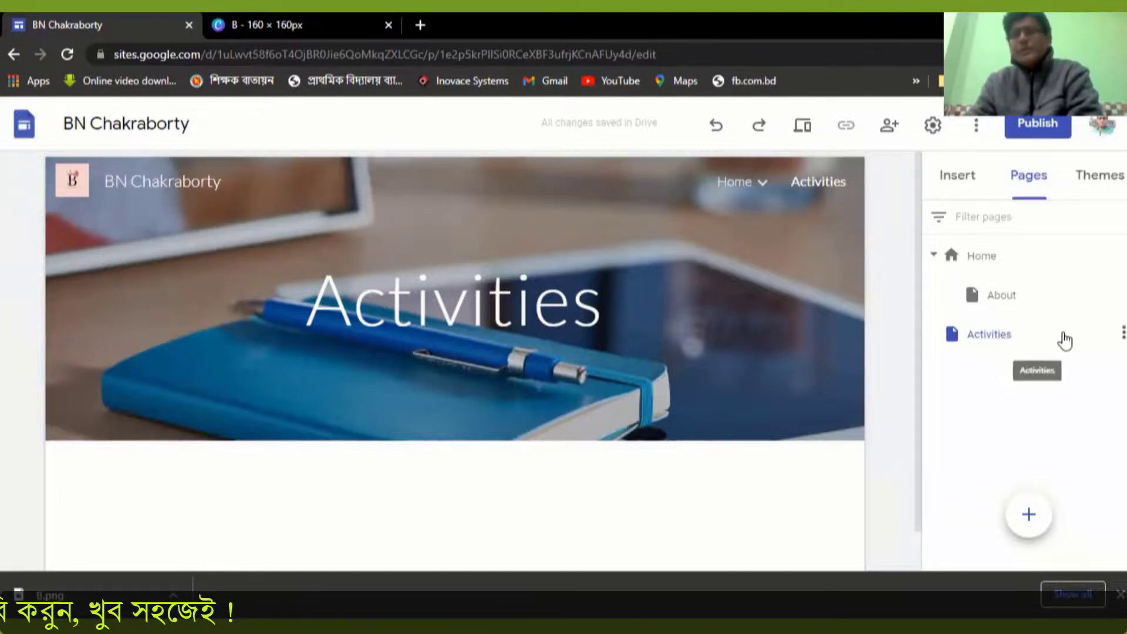
{"action": "left_click", "coordinate": [1122, 333]}
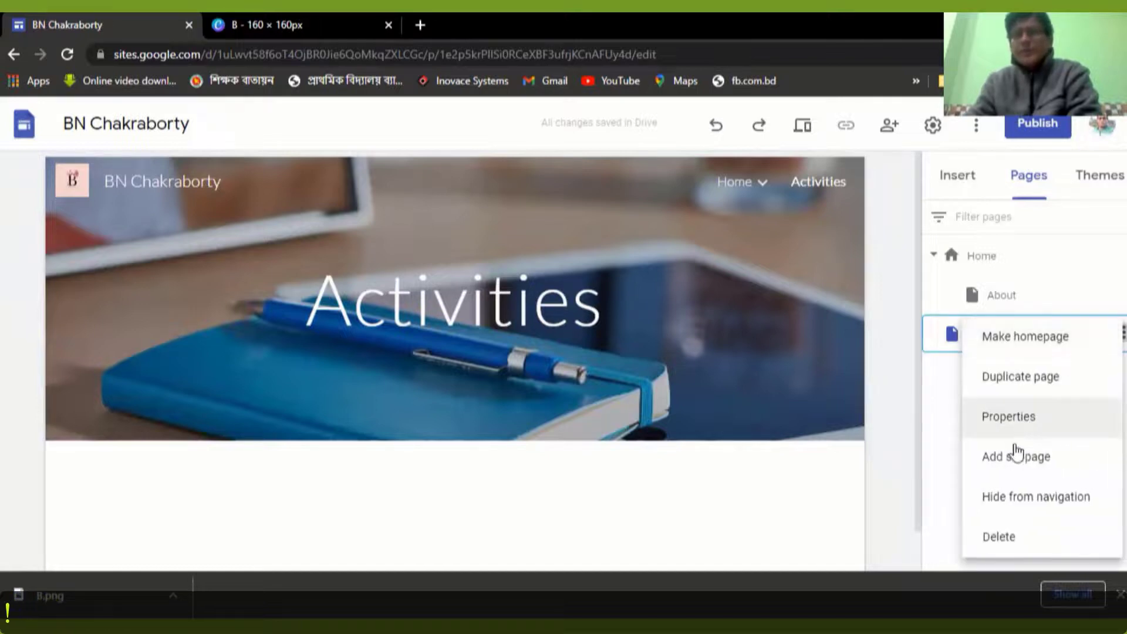
{"action": "left_click", "coordinate": [1015, 457]}
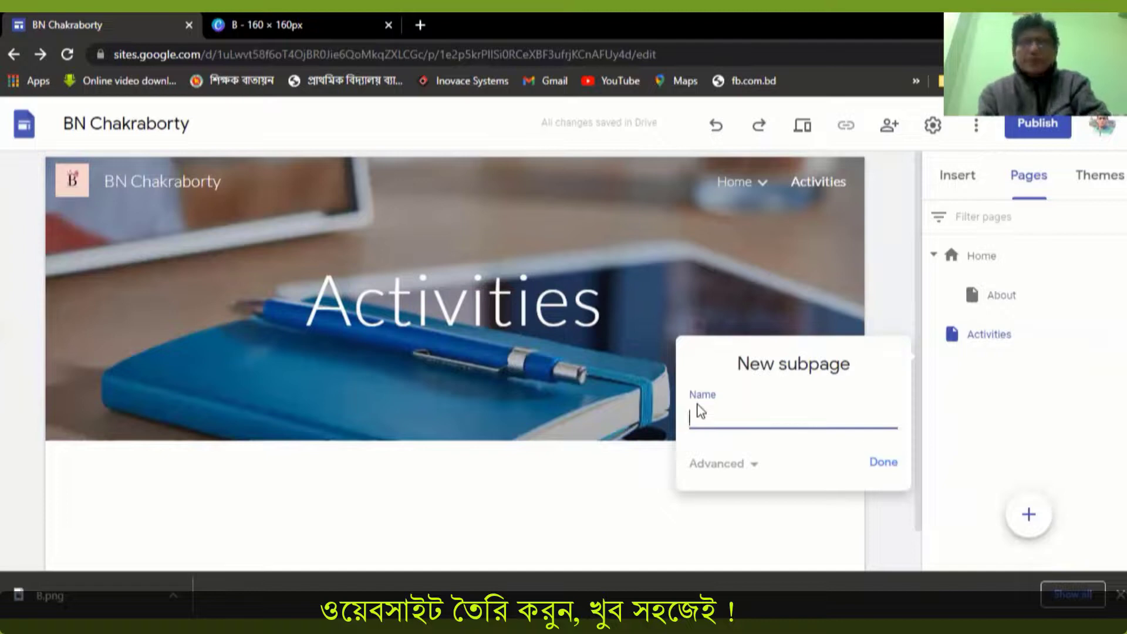
{"action": "type", "text": "Book sale"}
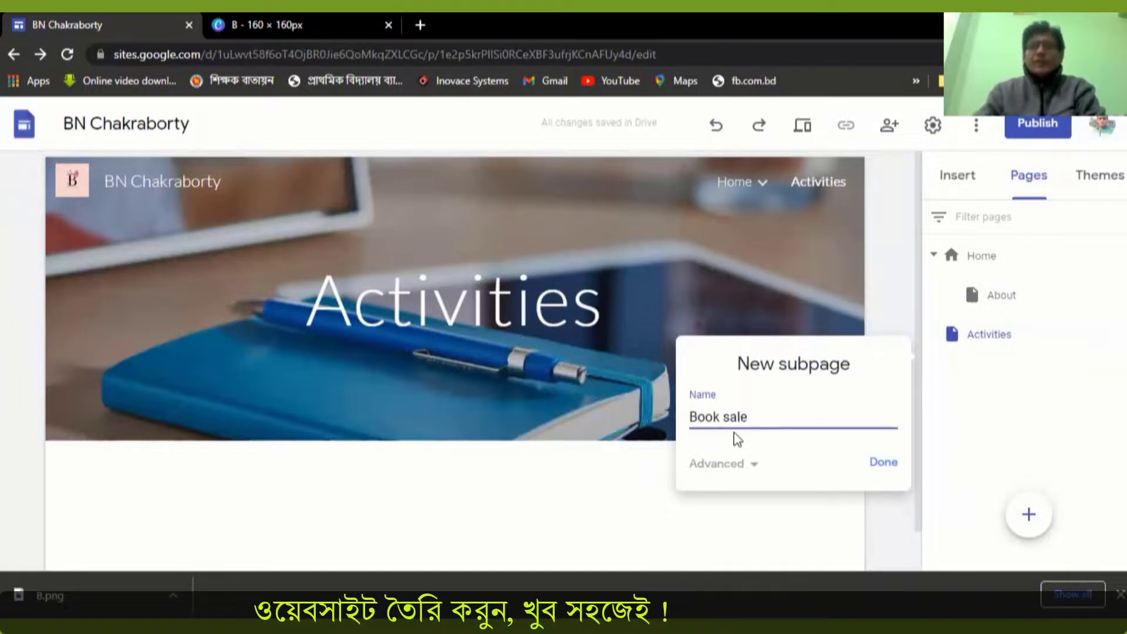
{"action": "left_click", "coordinate": [882, 469]}
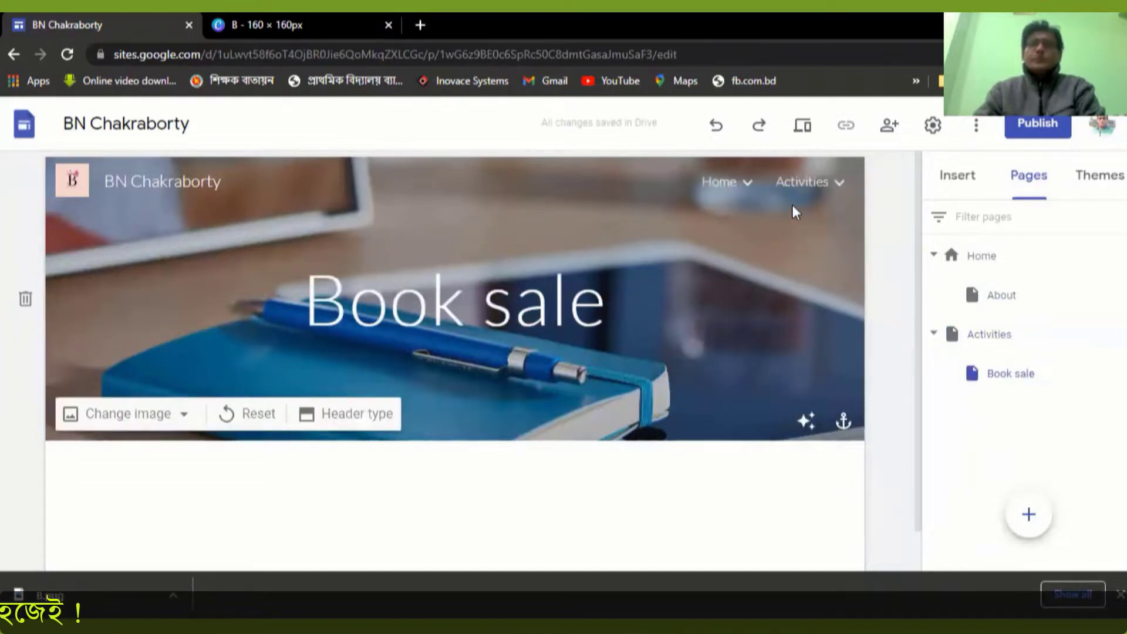
{"action": "mouse_move", "coordinate": [822, 184]}
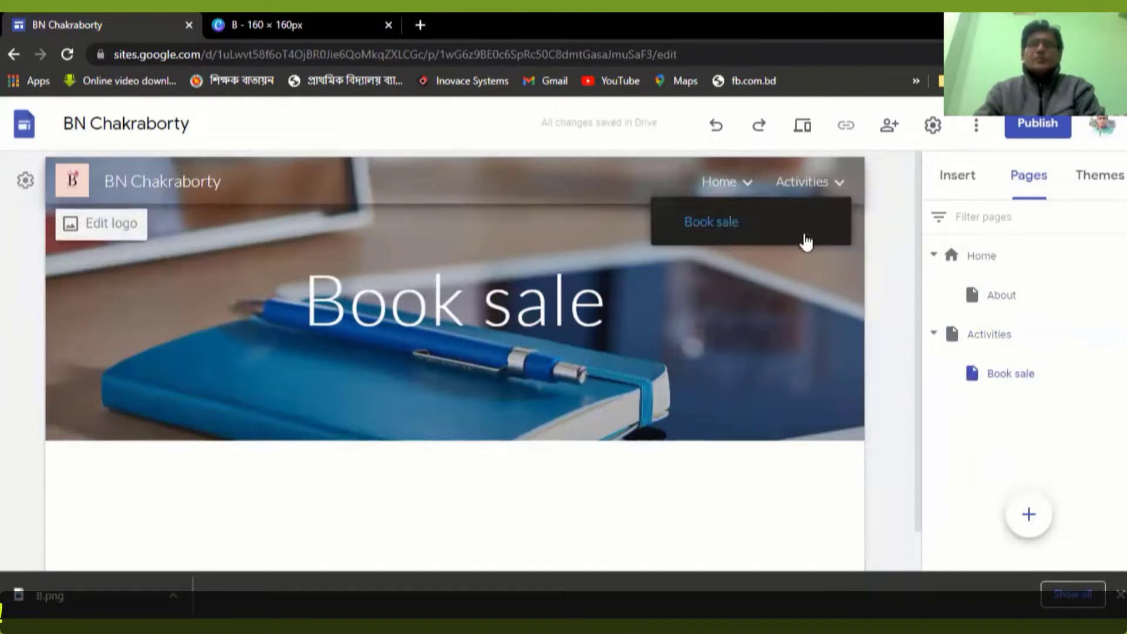